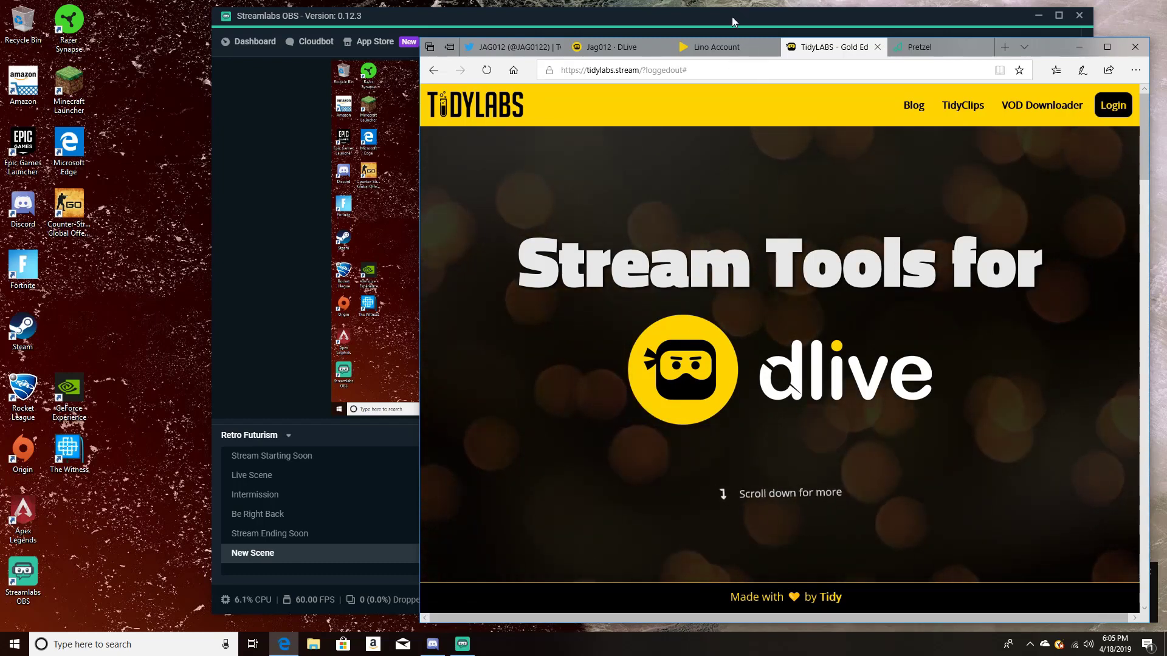
left_click_drag(710, 71, 669, 64)
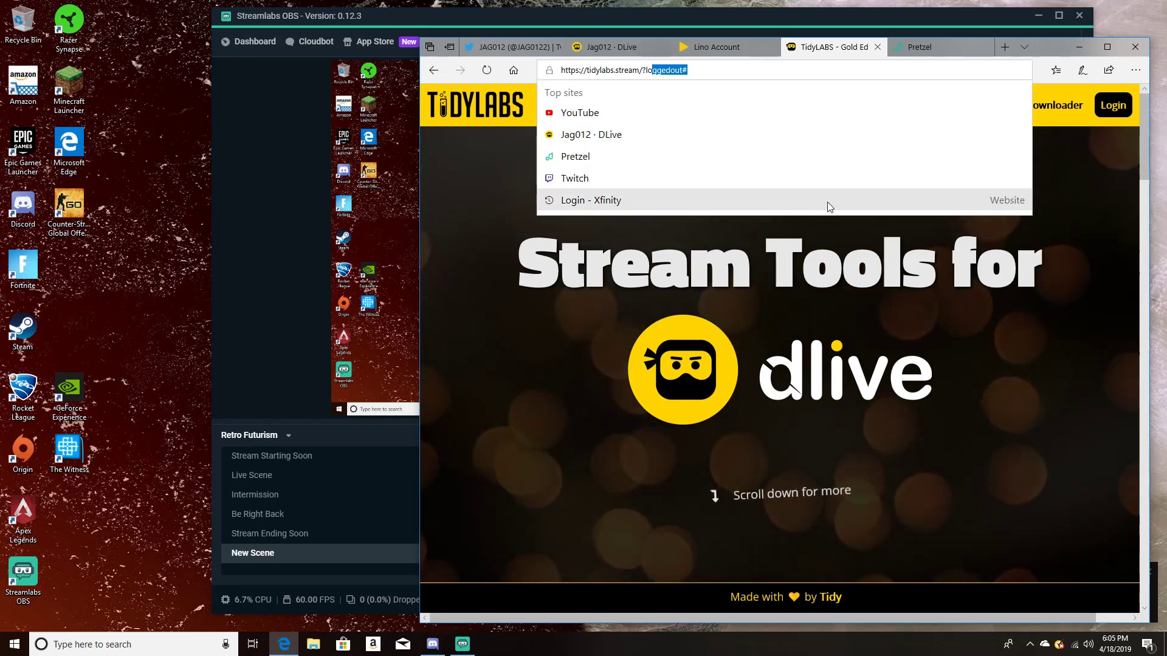
left_click(1078, 160)
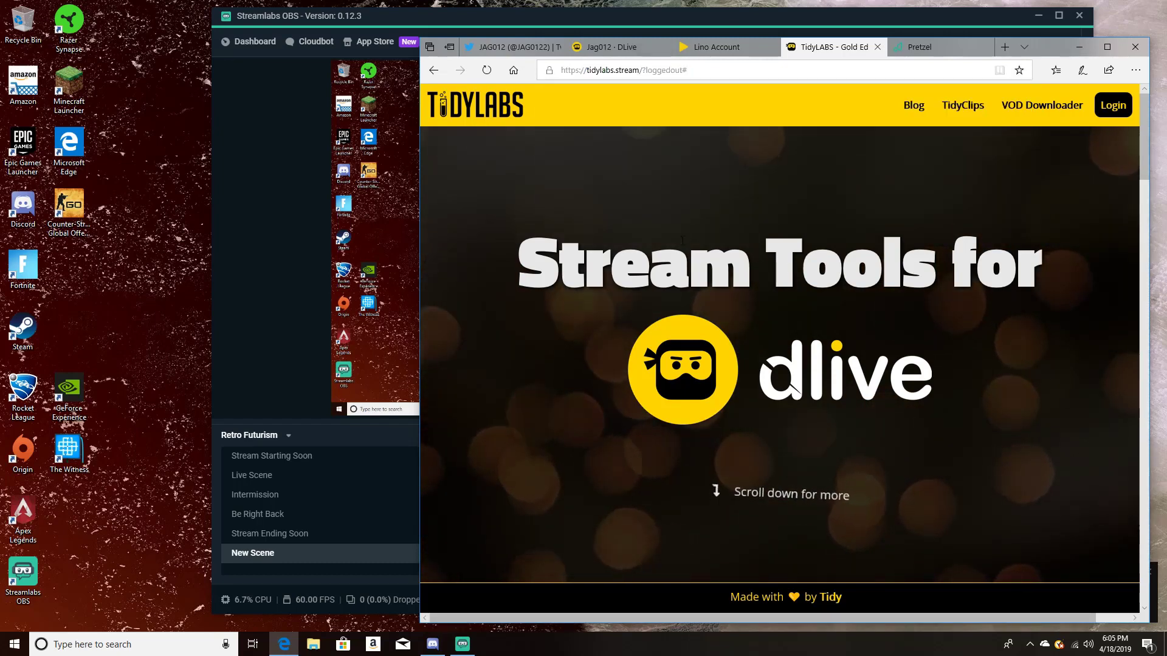
Step: Log in to TidyLabs with the linked LINO account, entering the account password and confirming the identification for tidylabs
left_click(1114, 107)
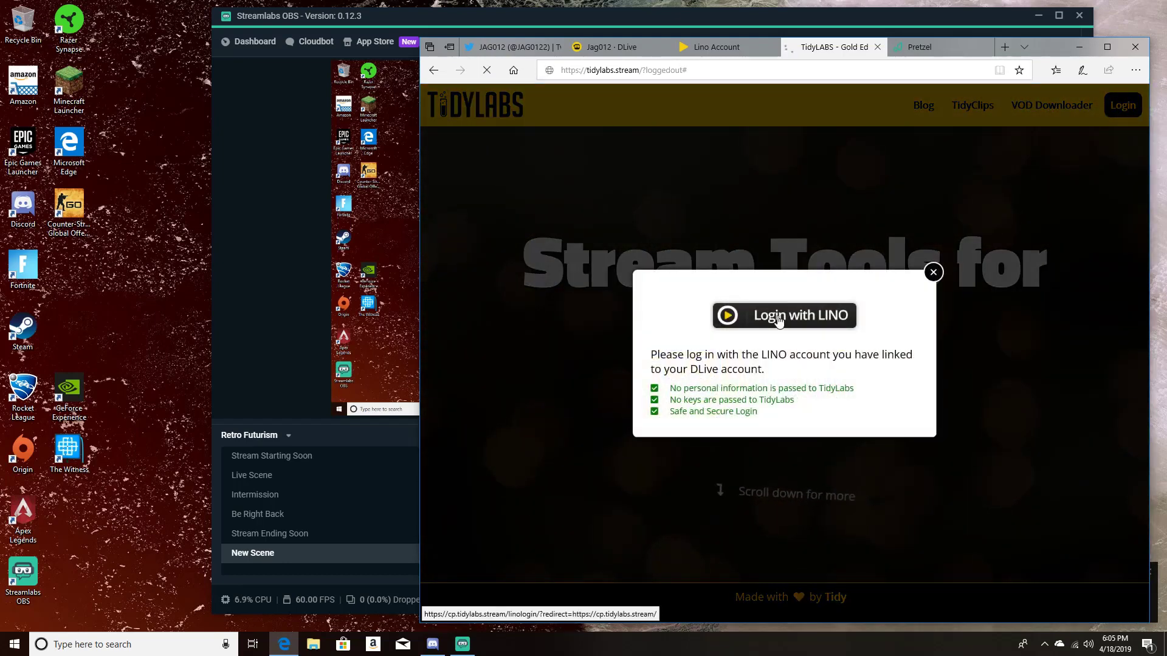
left_click(779, 320)
left_click(767, 321)
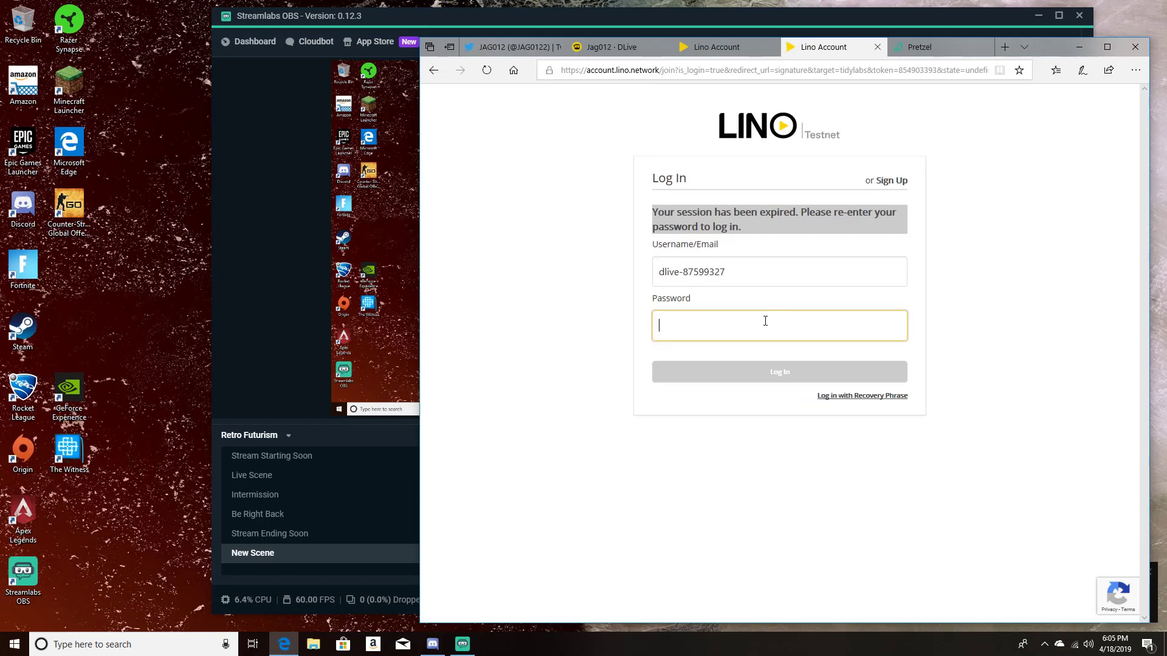
type("••••••••")
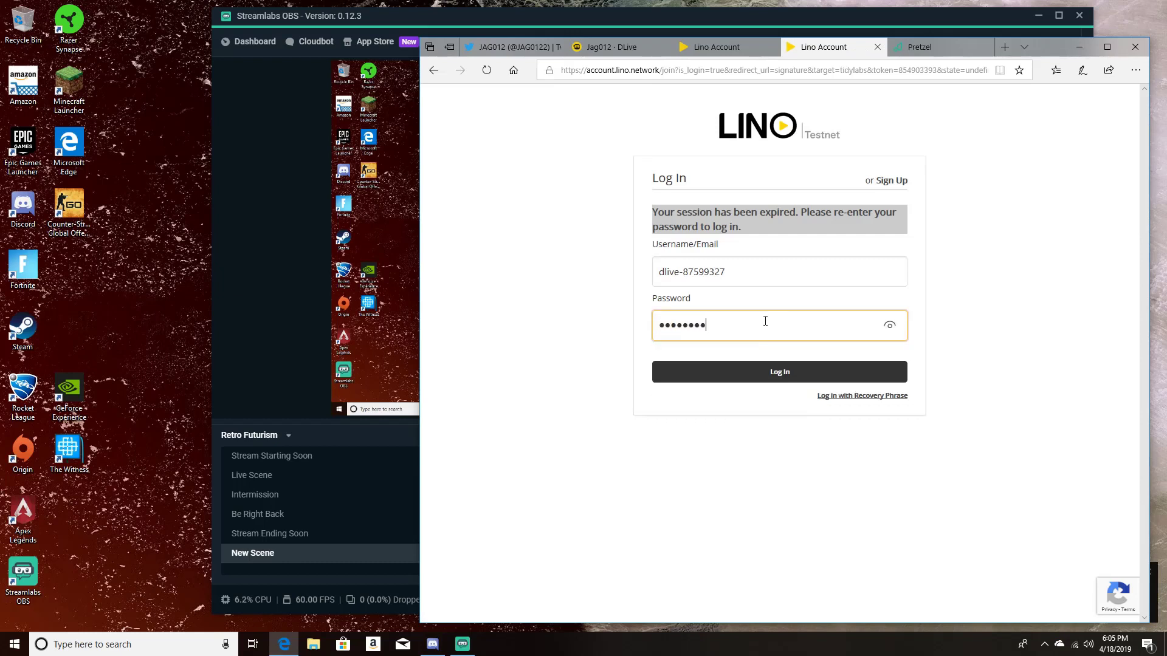
type("•••••")
key("Return")
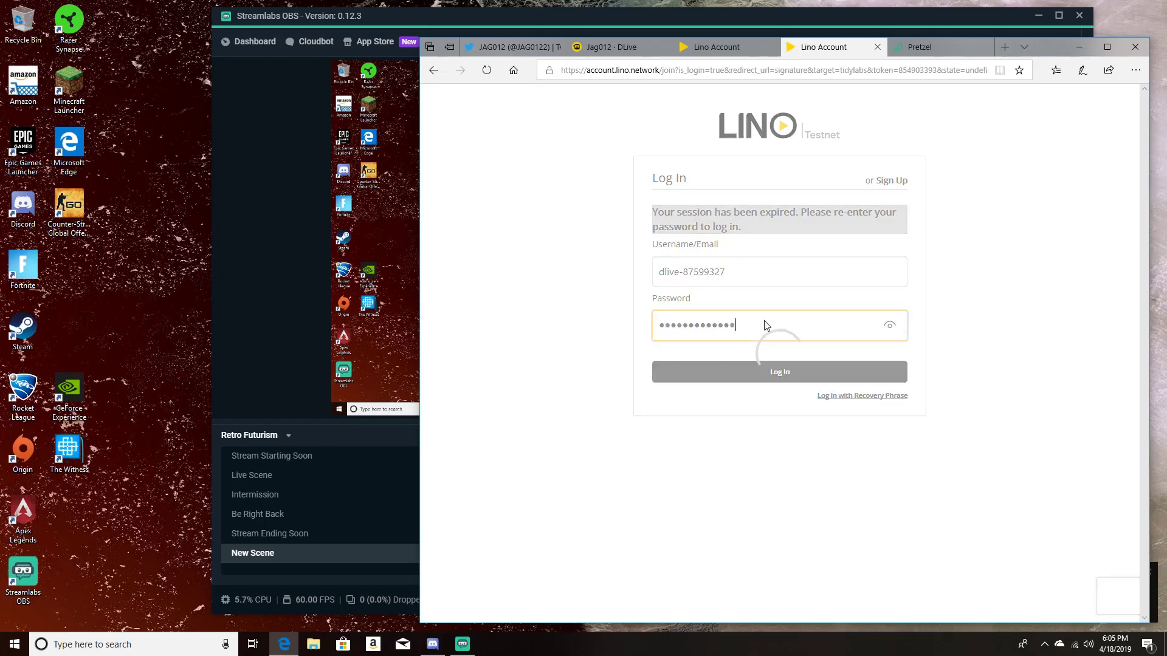
left_click(836, 351)
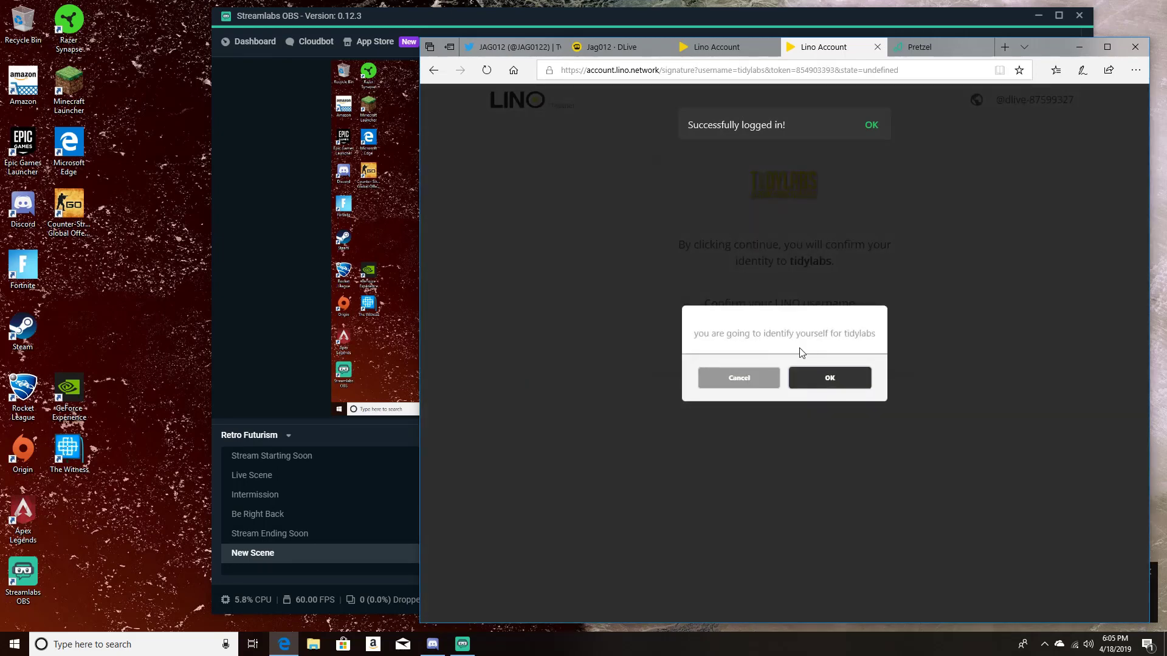
left_click(824, 378)
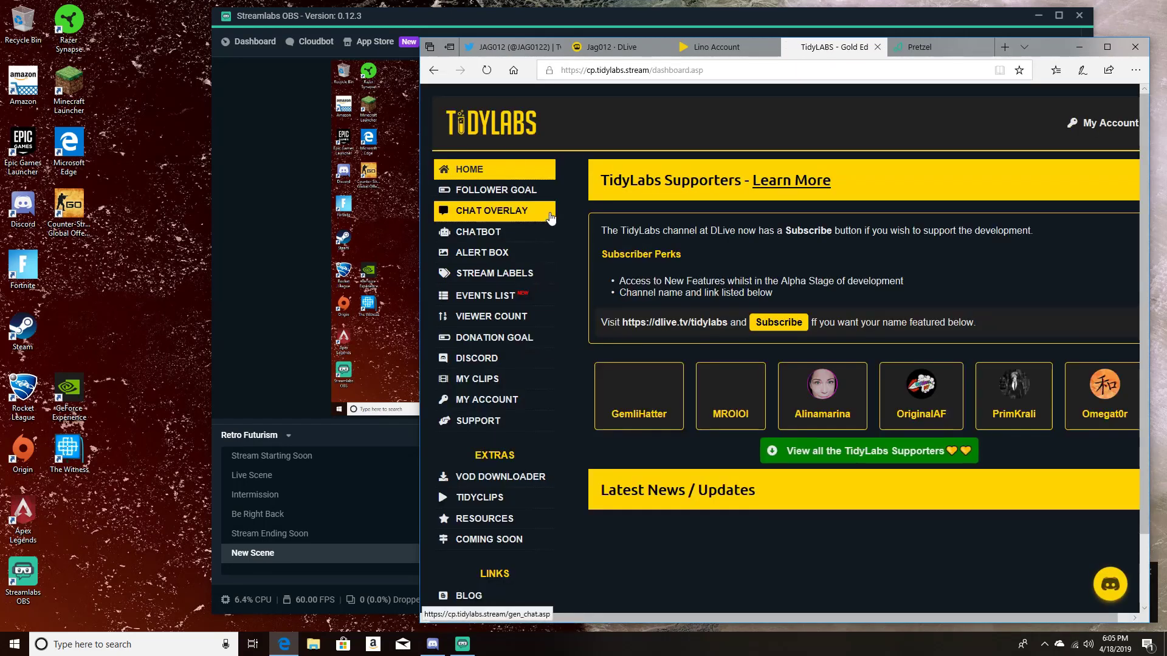
Step: Open the TidyLabs Alert Box page and look over its widget options, test alerts and Tip Alert Settings
left_click(477, 254)
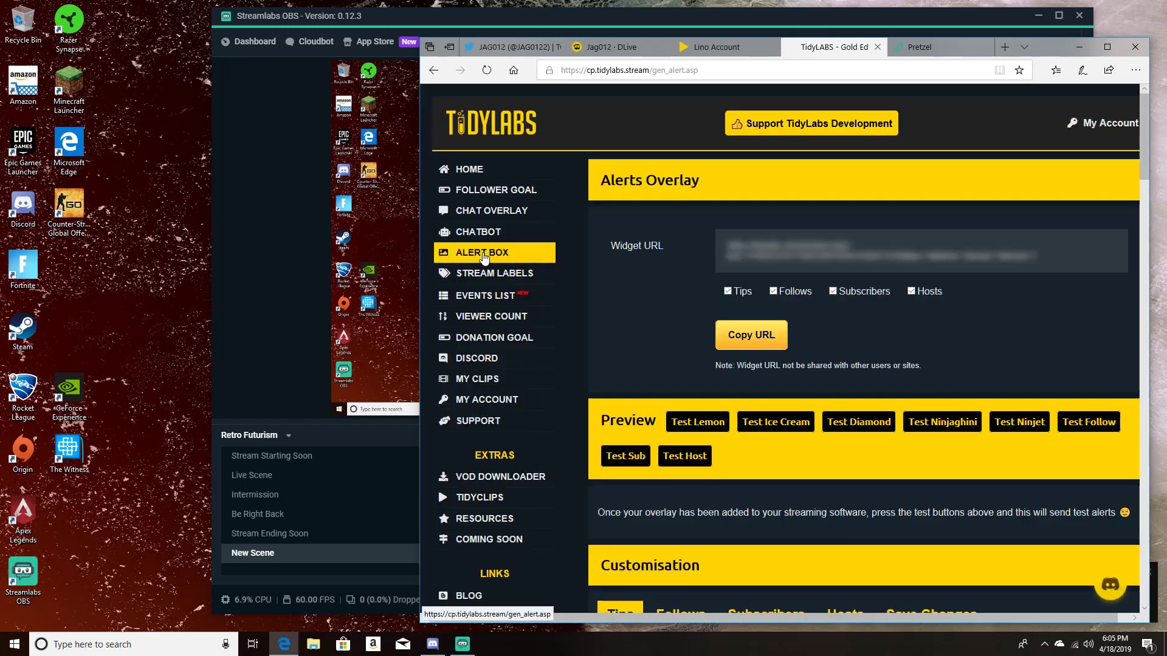
scroll(1030, 311, "down", 1)
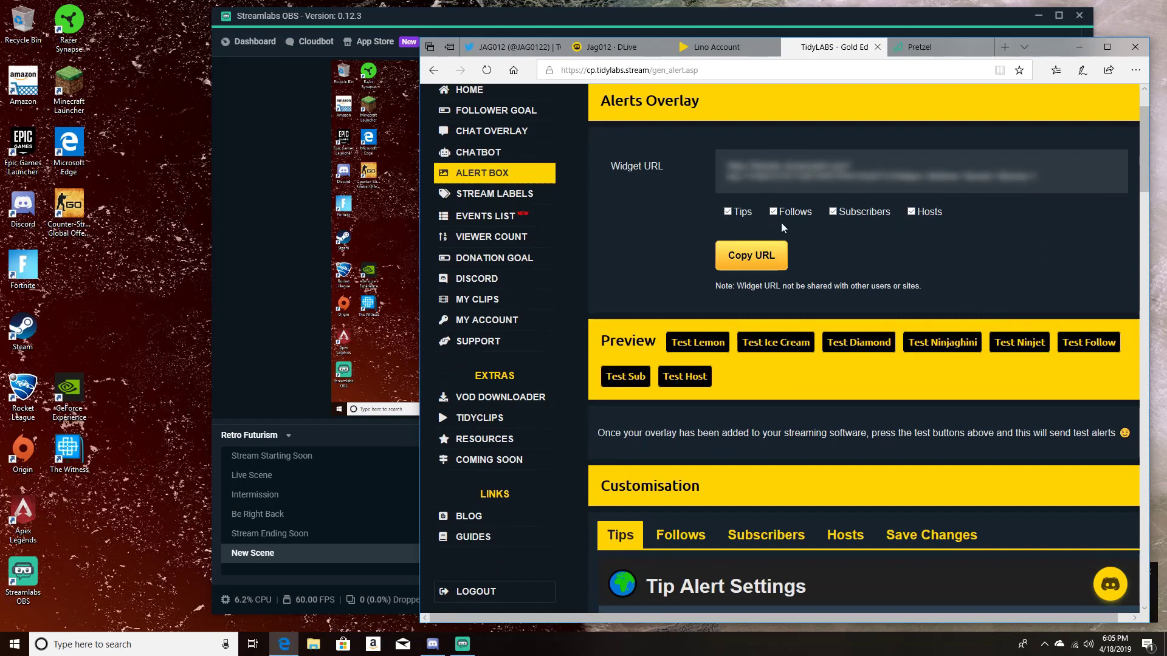
scroll(782, 222, "up", 1)
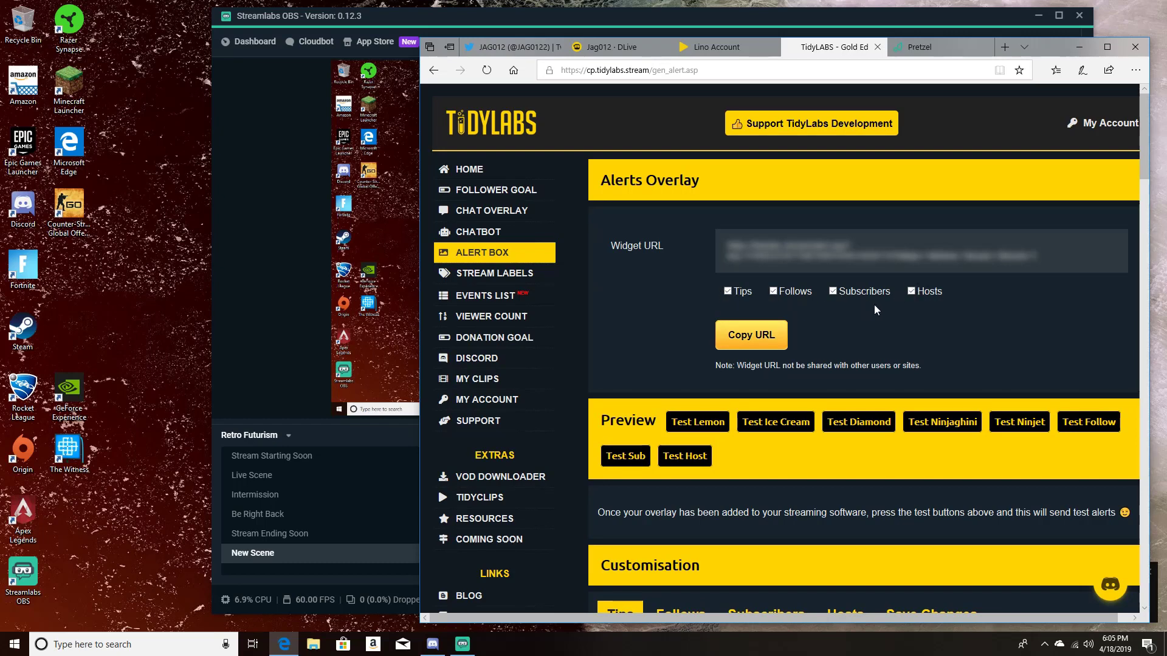
scroll(874, 305, "down", 3)
scroll(874, 305, "down", 5)
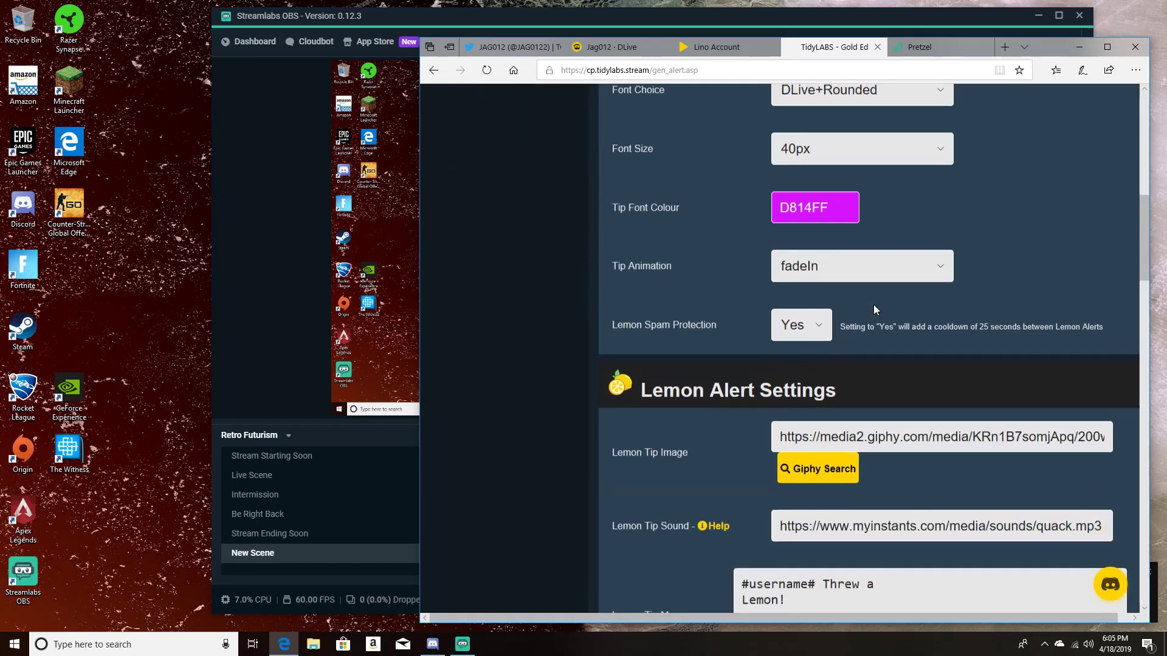
scroll(873, 304, "up", 7)
scroll(794, 331, "down", 1)
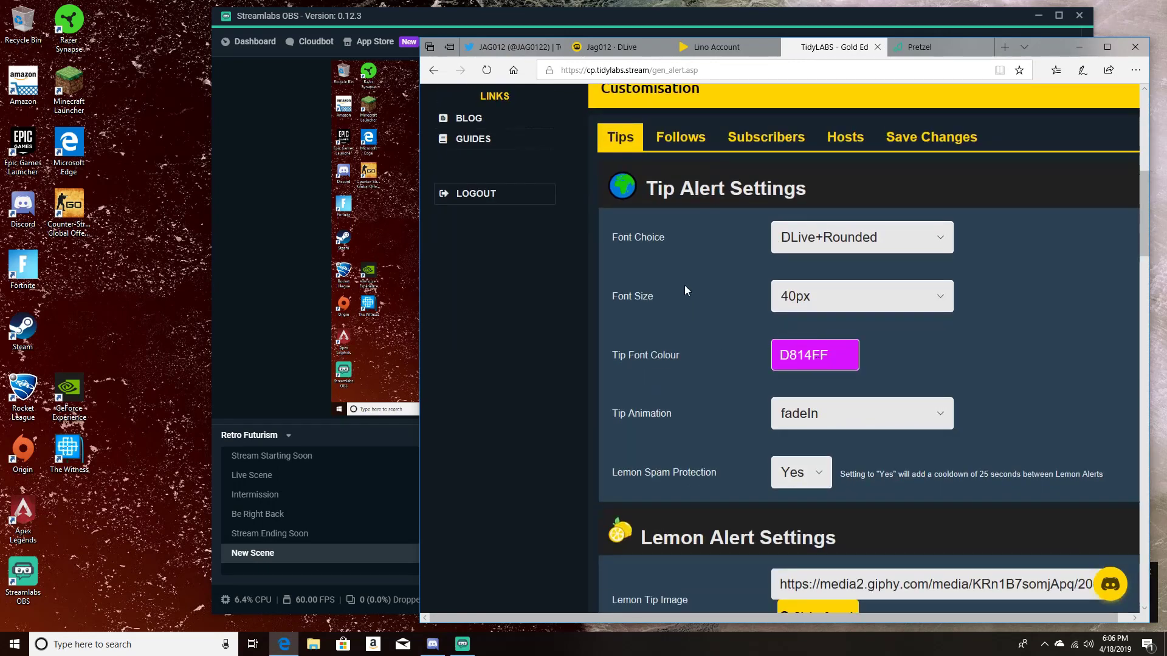
Step: Examine the lemon spam protection choices, the lemon, ice cream and diamond alert settings, and the Giphy search for the diamond tip image
scroll(850, 359, "down", 3)
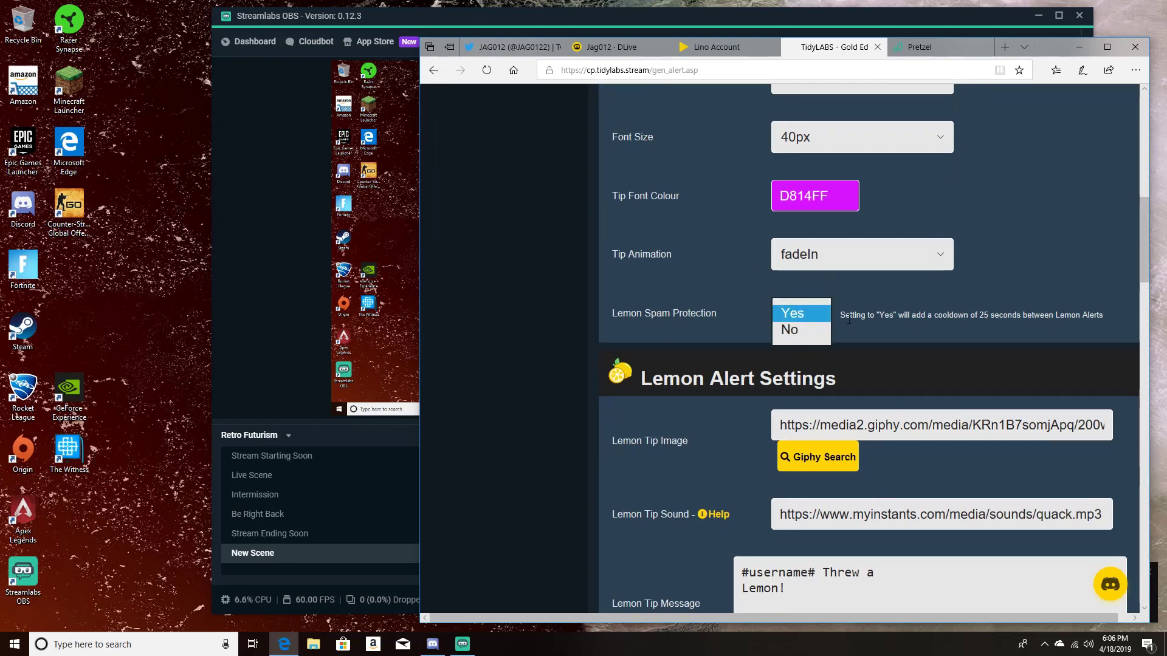
left_click(875, 307)
scroll(837, 303, "down", 6)
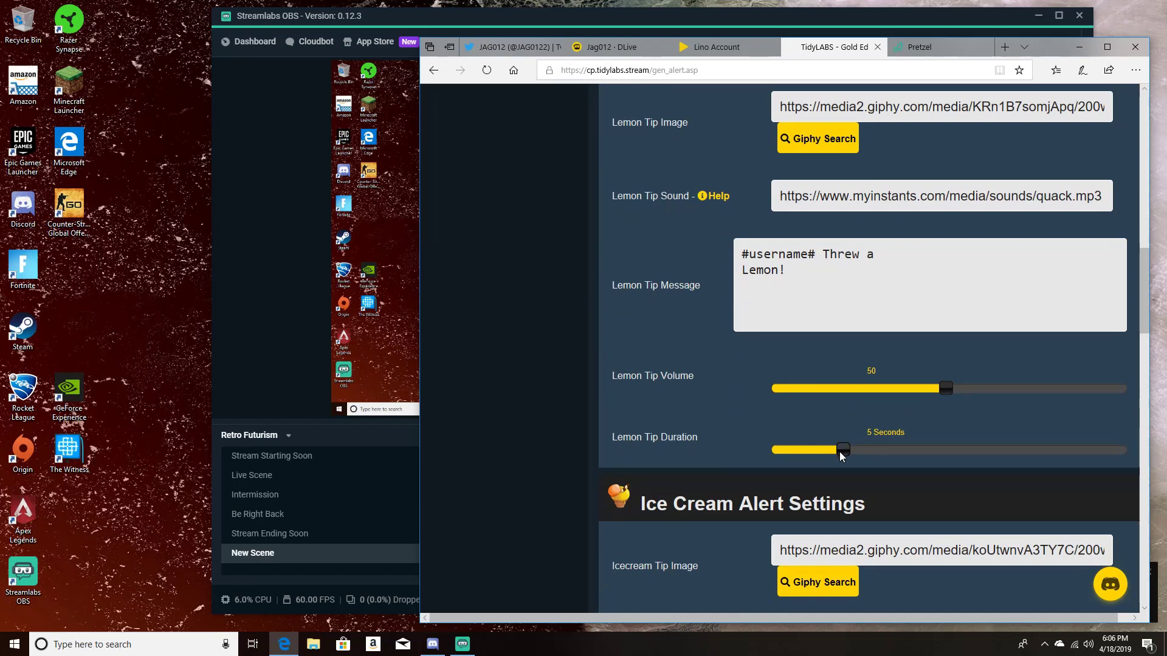
scroll(791, 403, "up", 2)
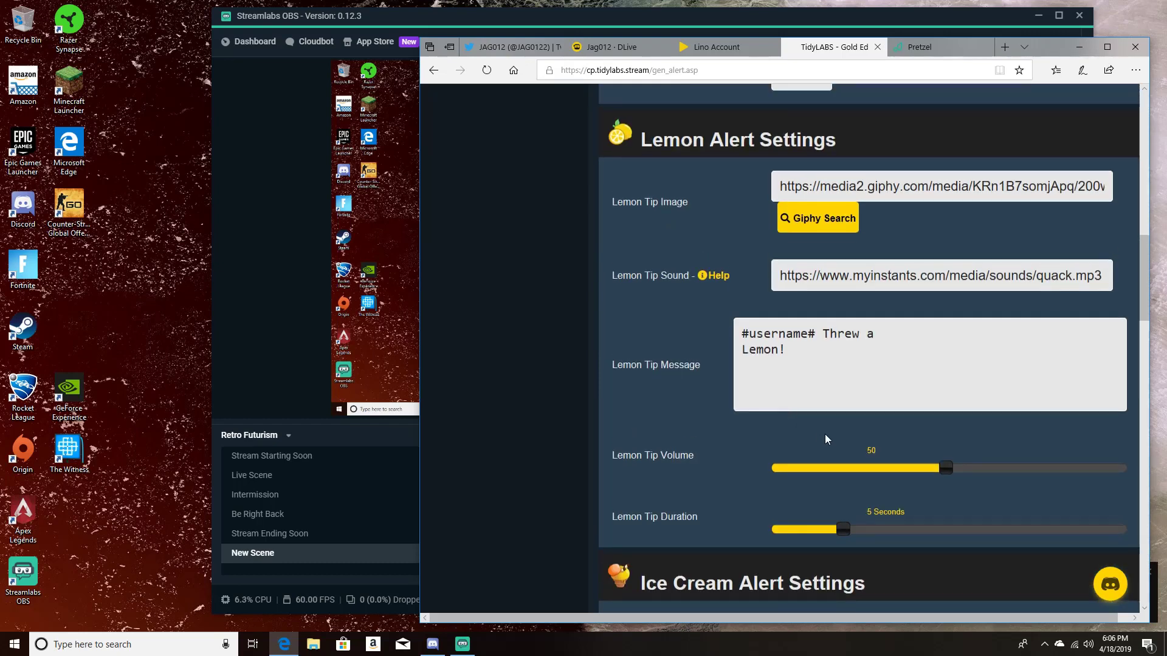
scroll(799, 441, "down", 8)
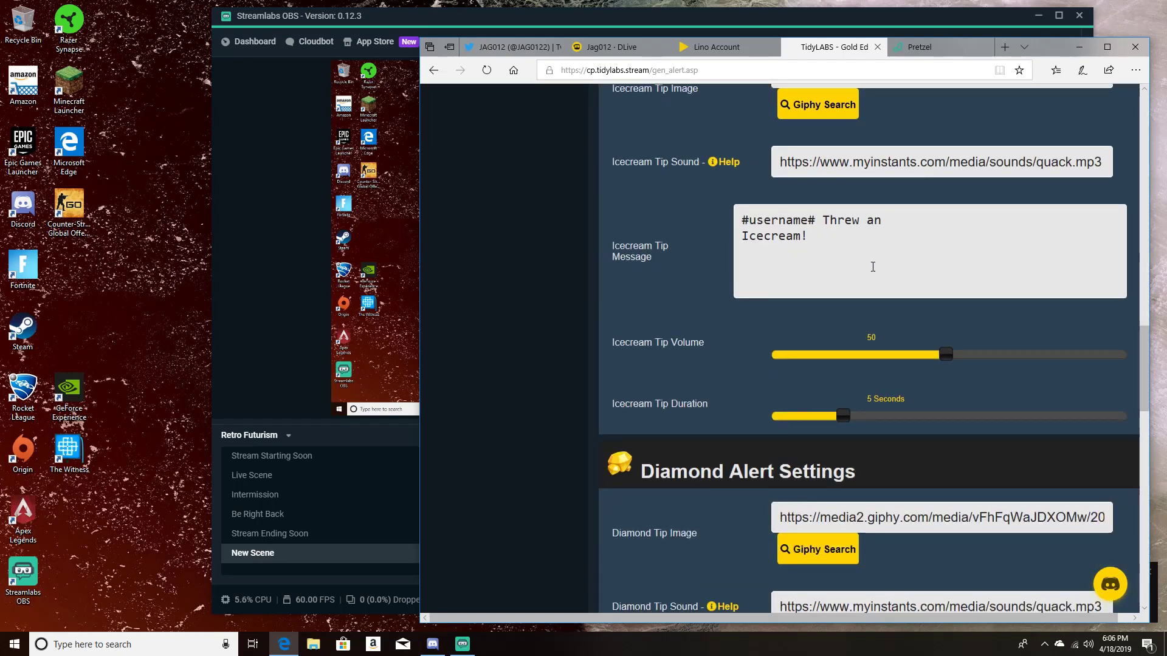
scroll(873, 268, "down", 5)
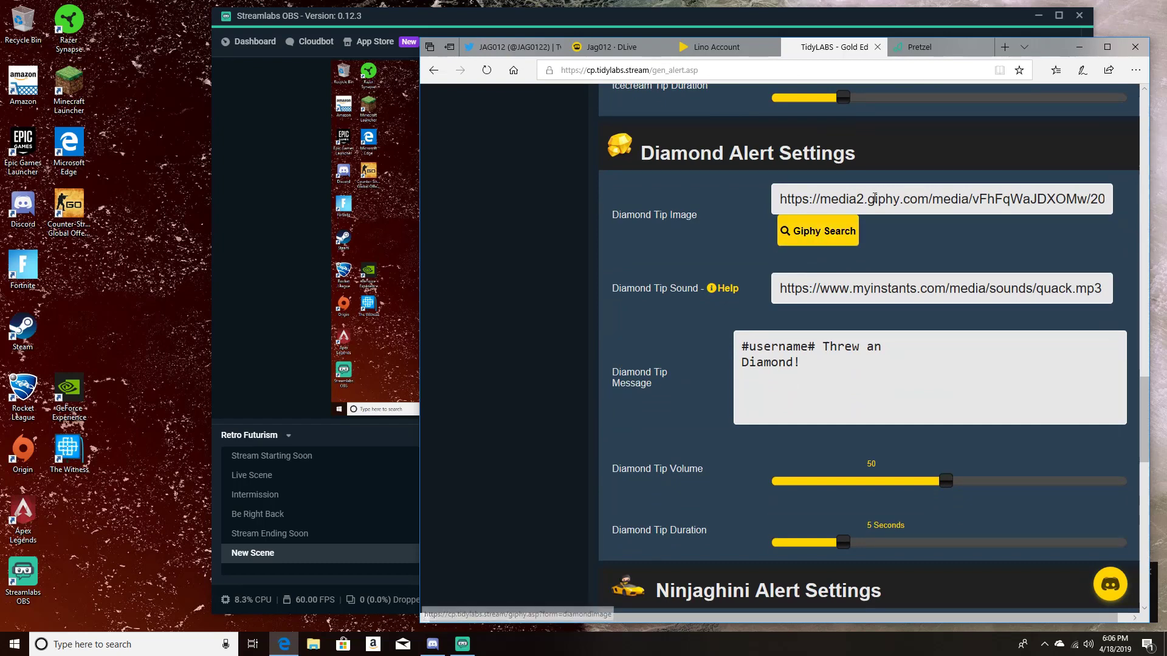
left_click(813, 239)
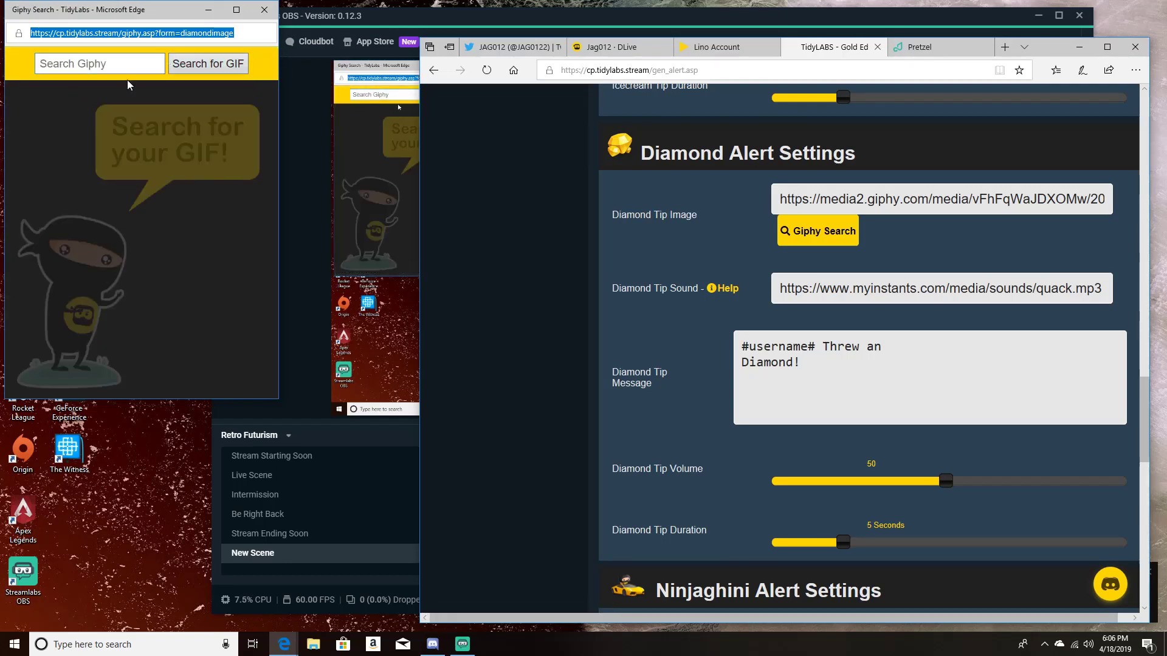
left_click(265, 10)
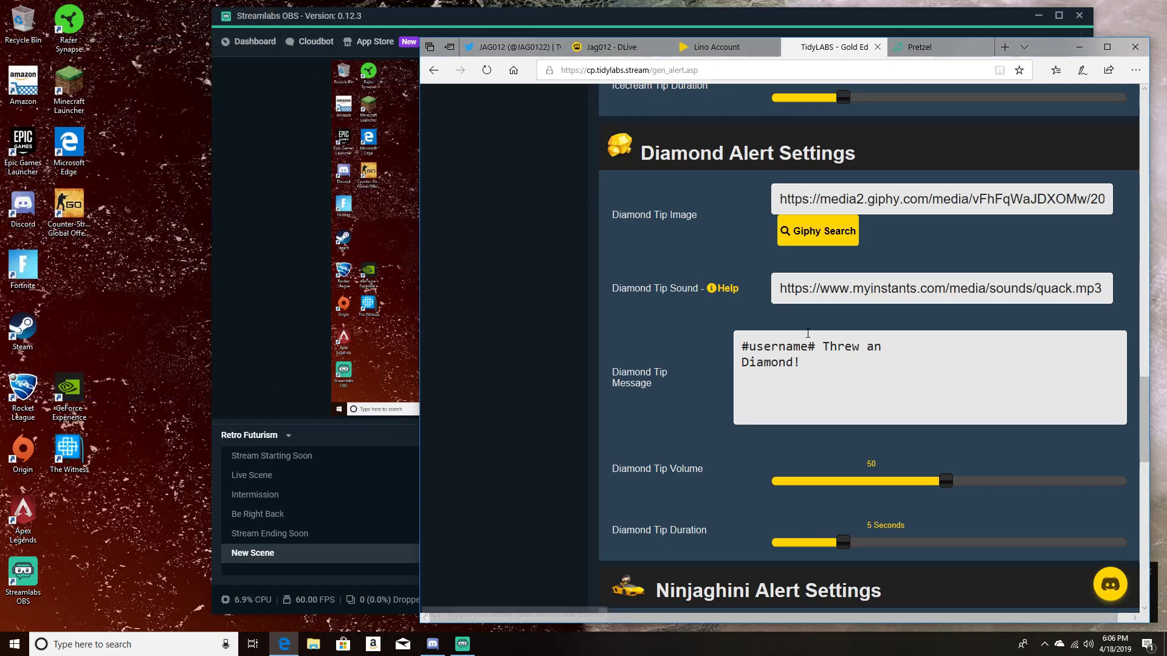
Step: Review the alert customisation's Save Changes section for how to refresh the overlay in streaming software
scroll(808, 333, "up", 20)
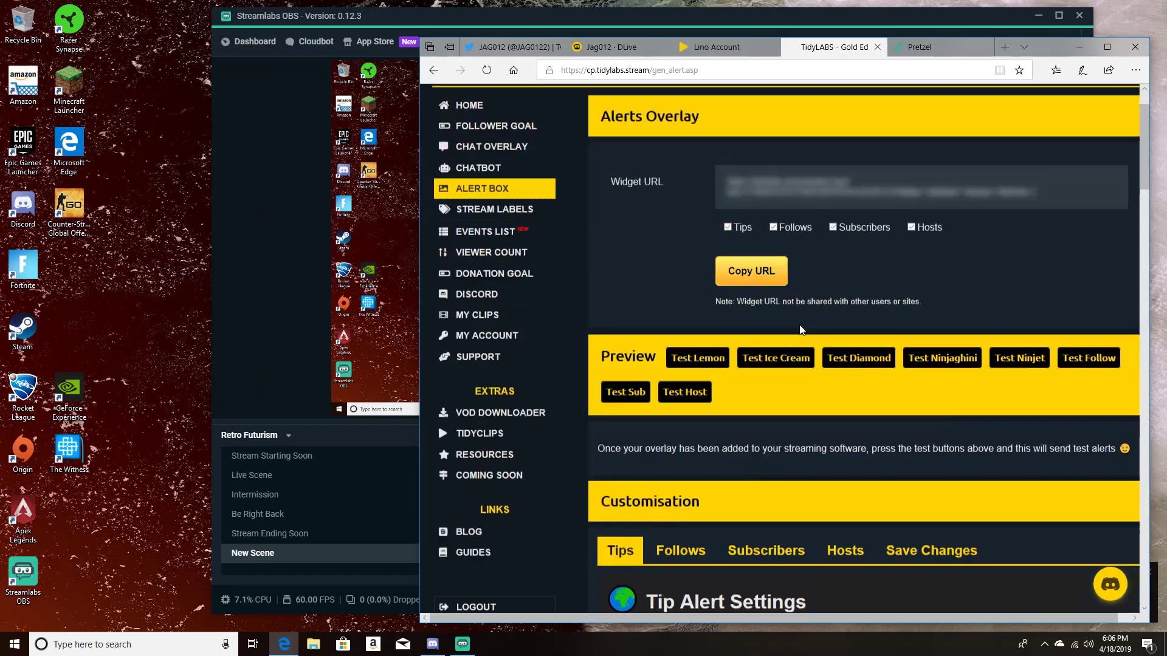
scroll(802, 323, "up", 2)
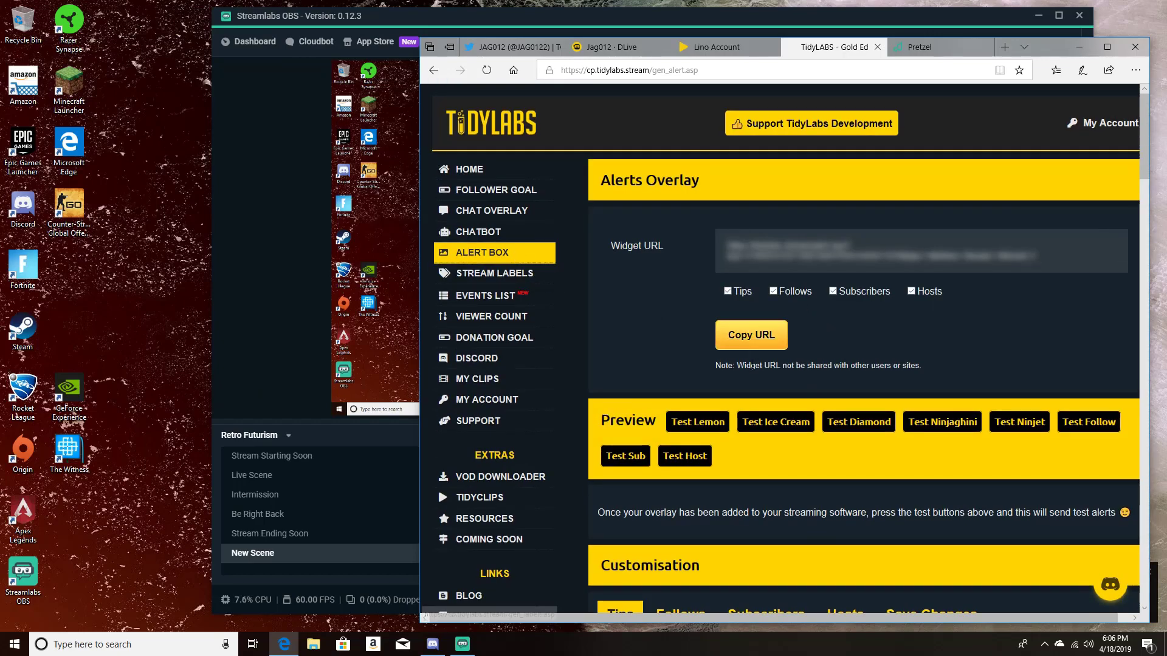
scroll(802, 438, "down", 13)
scroll(802, 438, "down", 5)
scroll(806, 420, "up", 14)
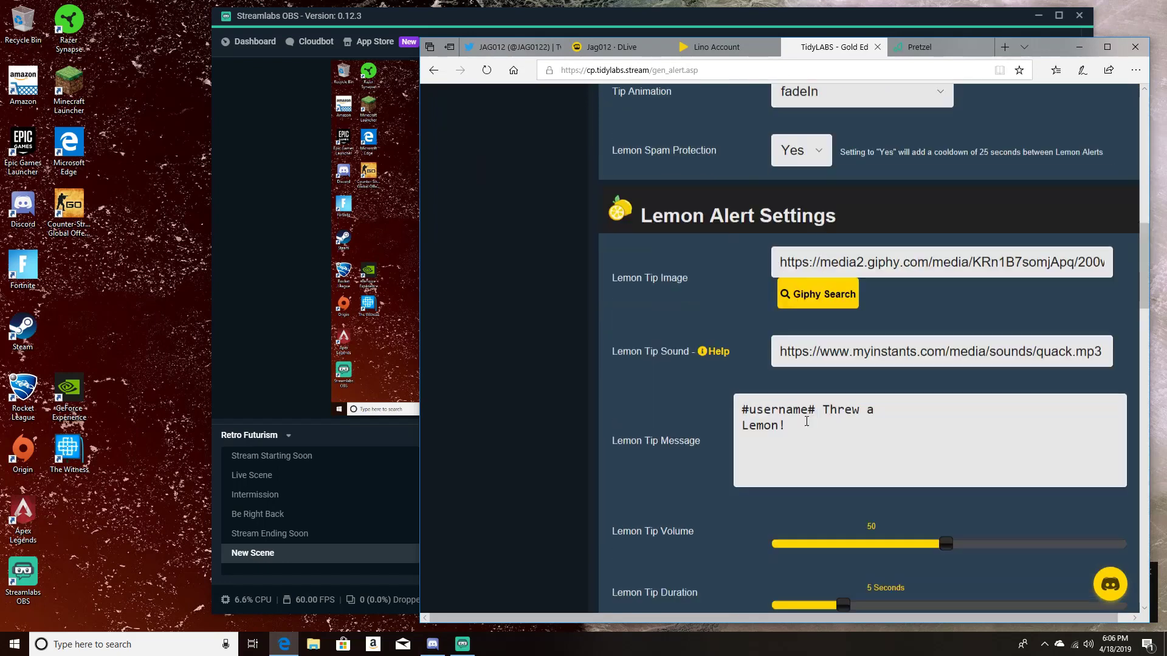
left_click(916, 380)
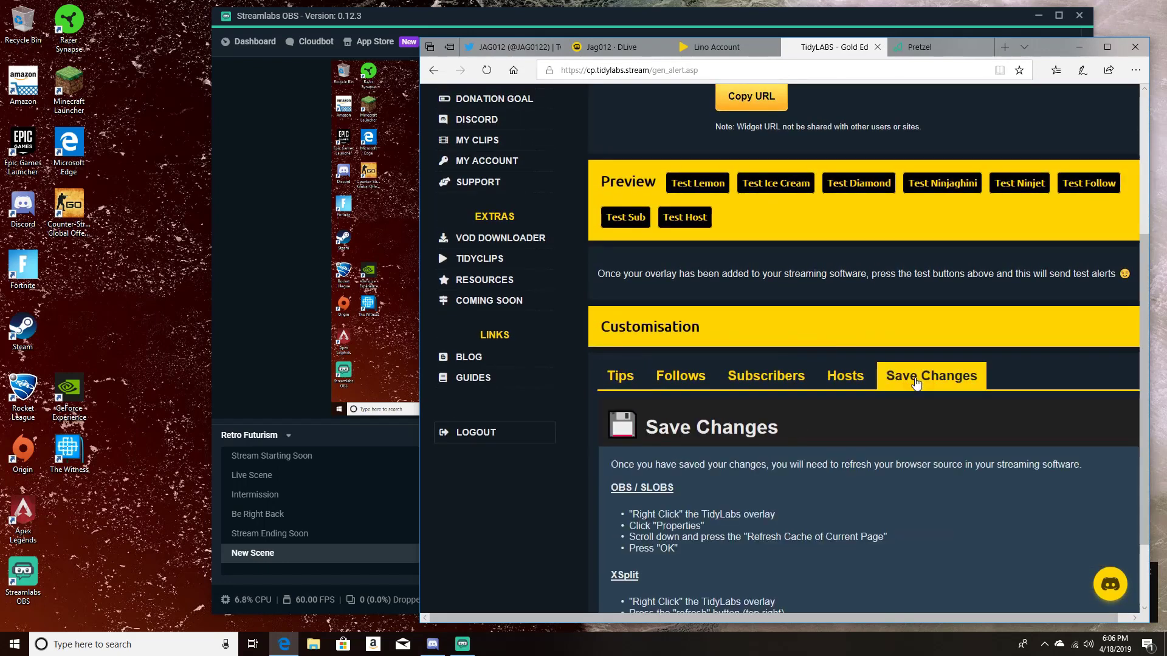
scroll(788, 402, "down", 2)
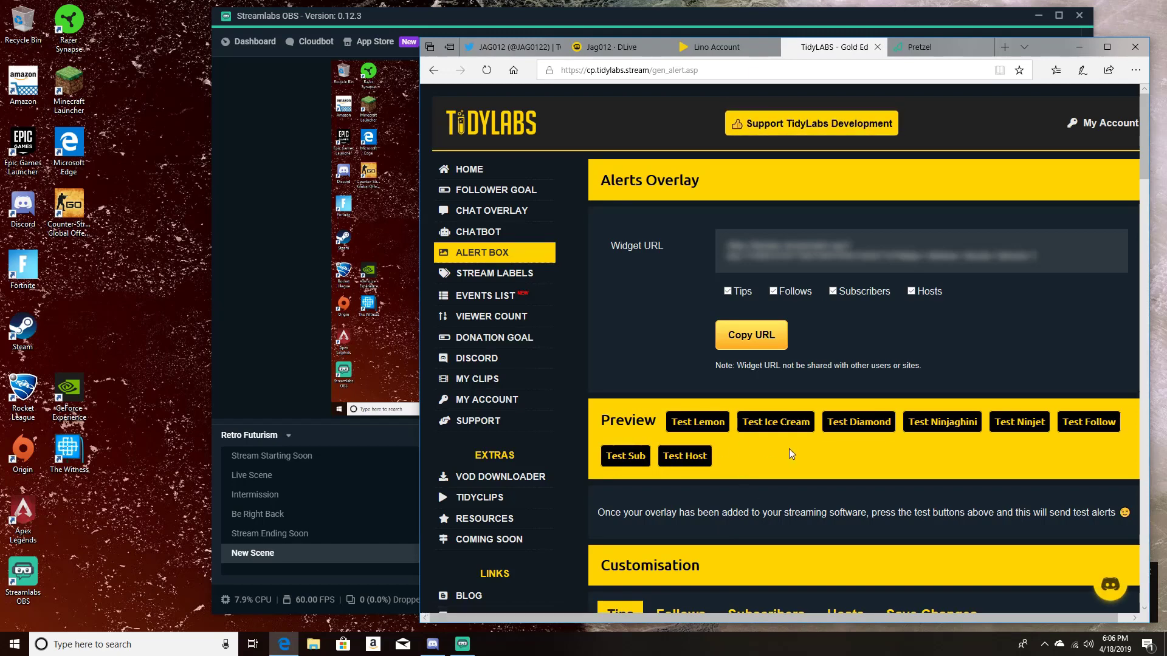
Step: Reveal the Alerts Overlay widget URL and copy it, with tips, follows, subscribers and hosts included
mouse_move(784, 255)
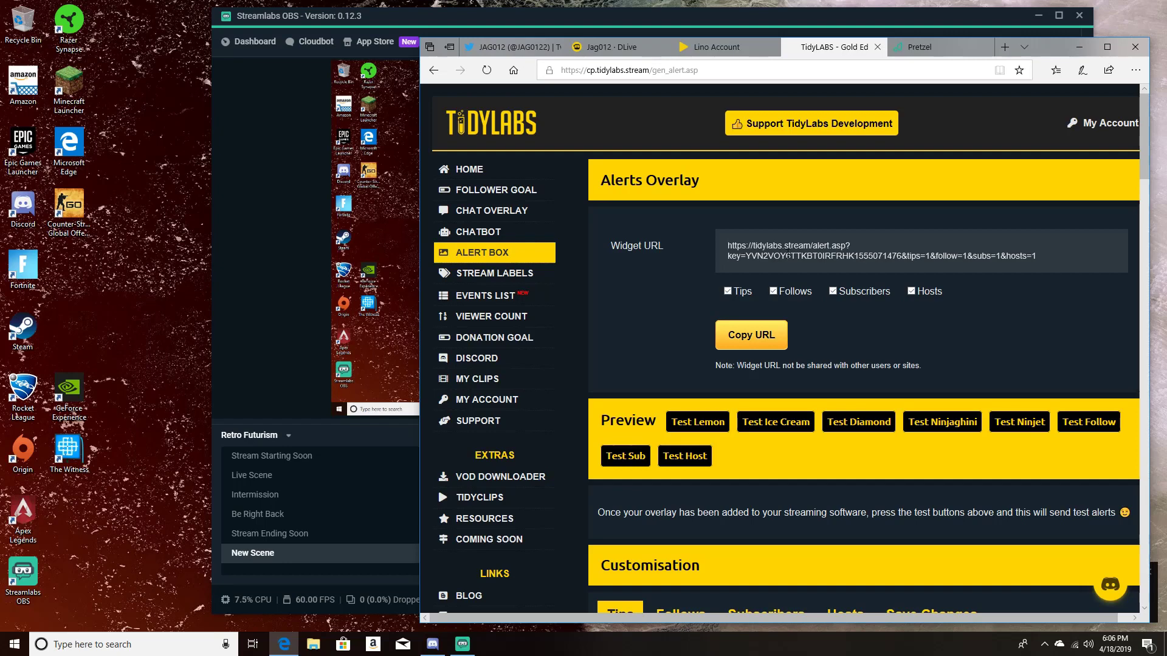
right_click(788, 256)
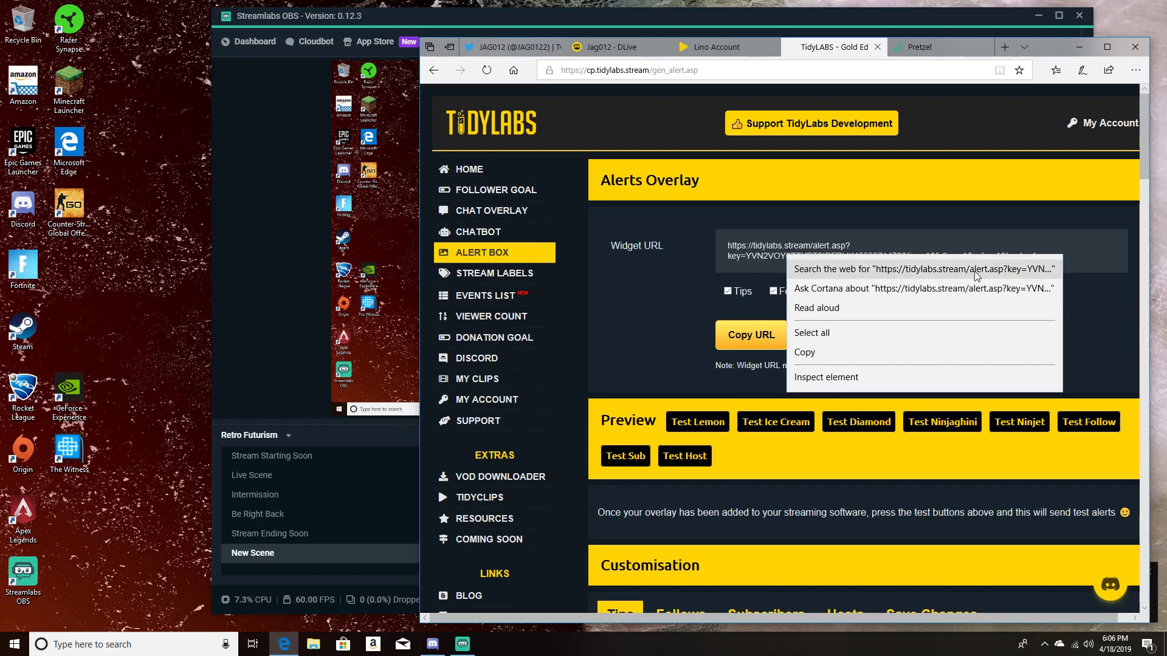
left_click(825, 355)
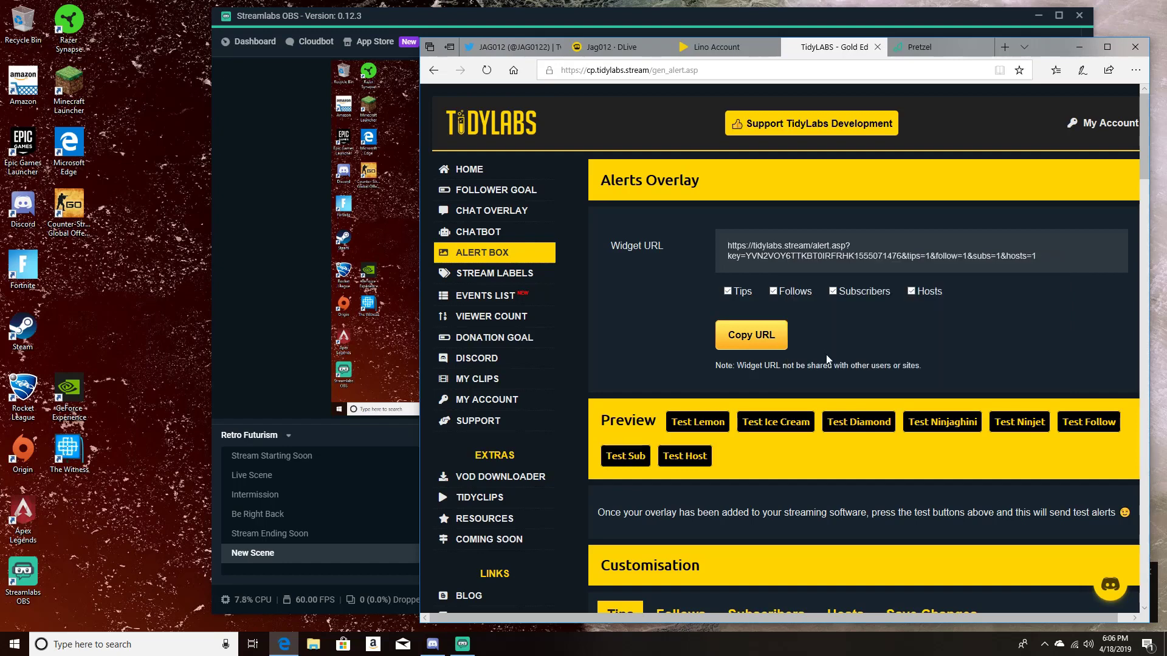
Step: Switch to Streamlabs OBS and add a new Browser Source named "test" to New Scene
left_click(276, 355)
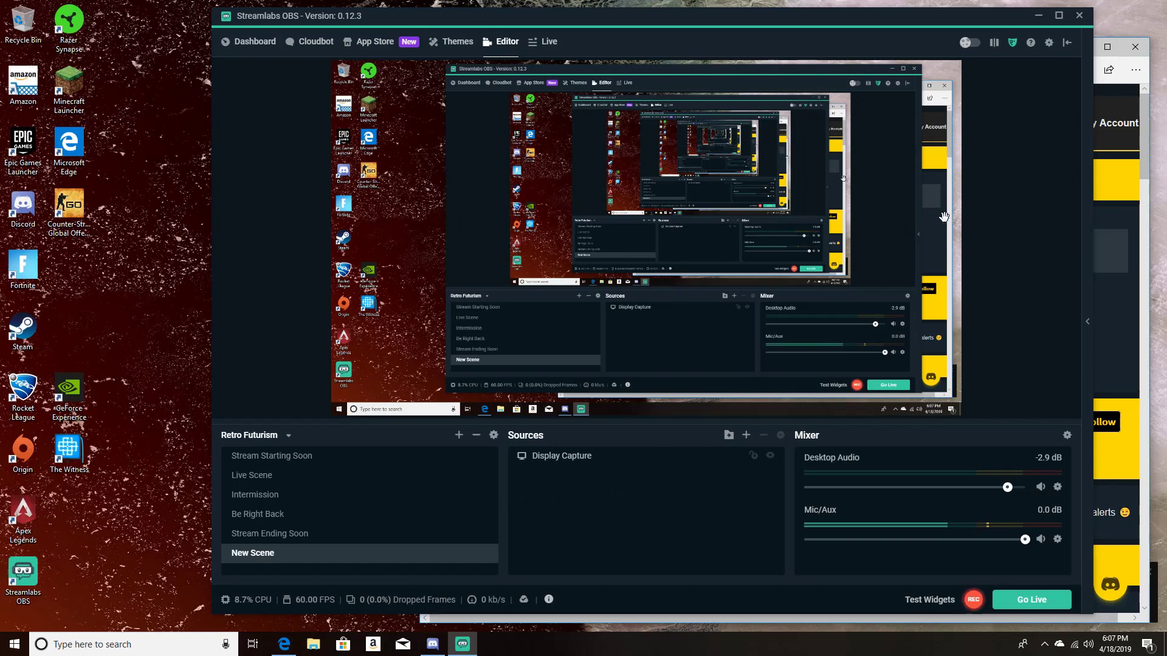
left_click(745, 437)
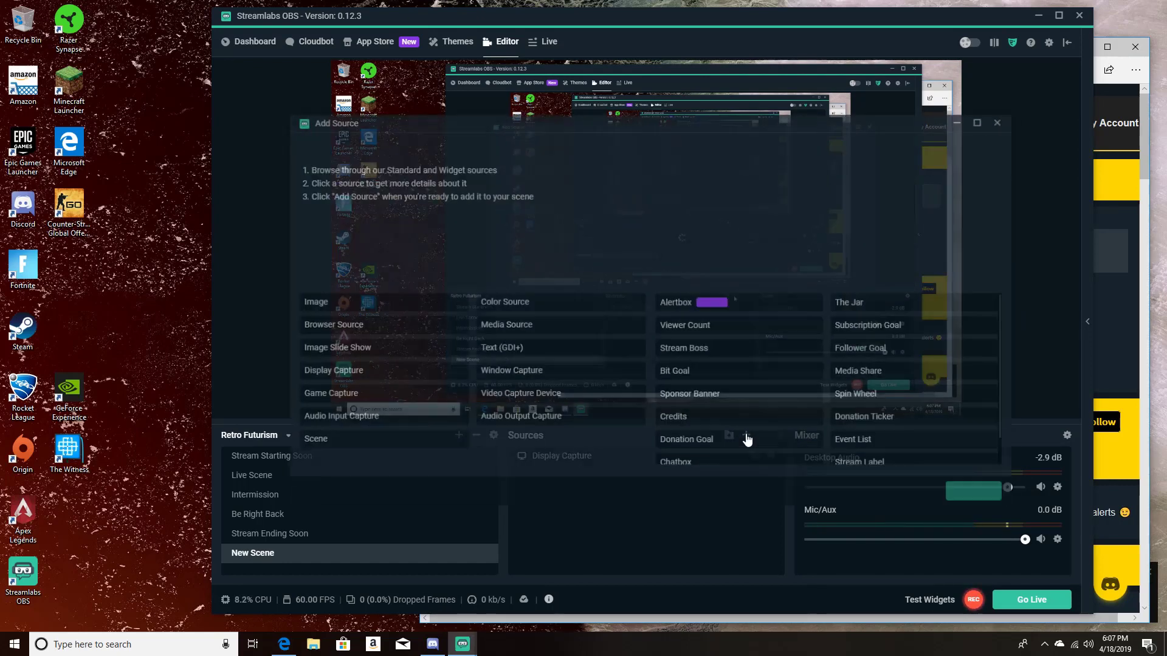
left_click(343, 332)
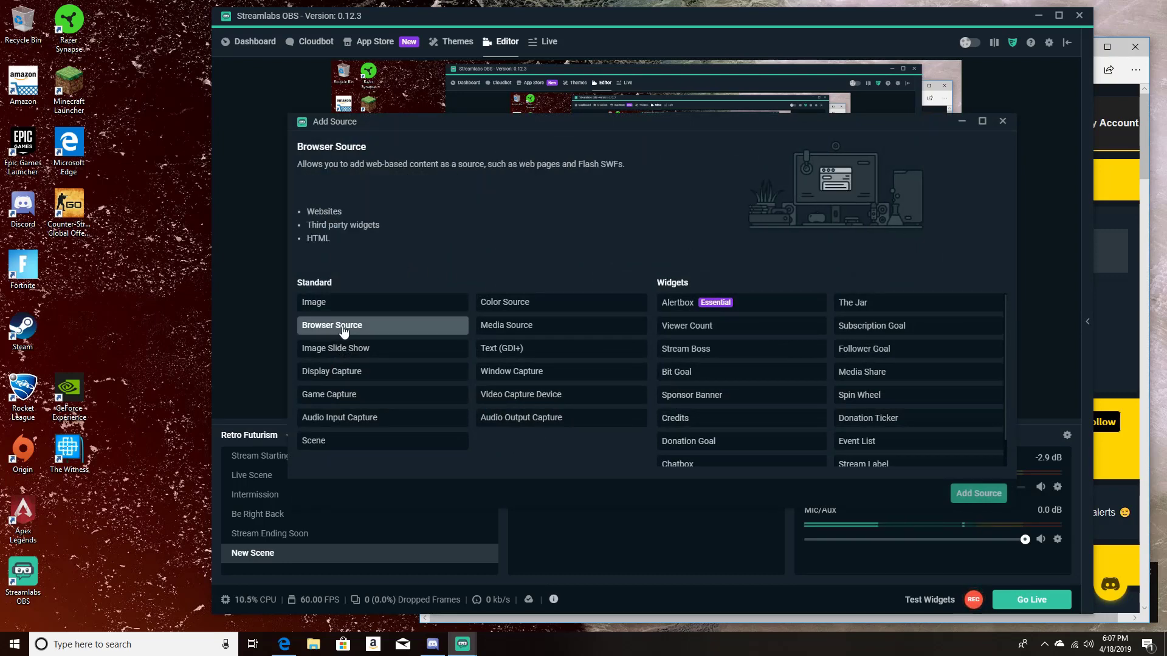
left_click(981, 496)
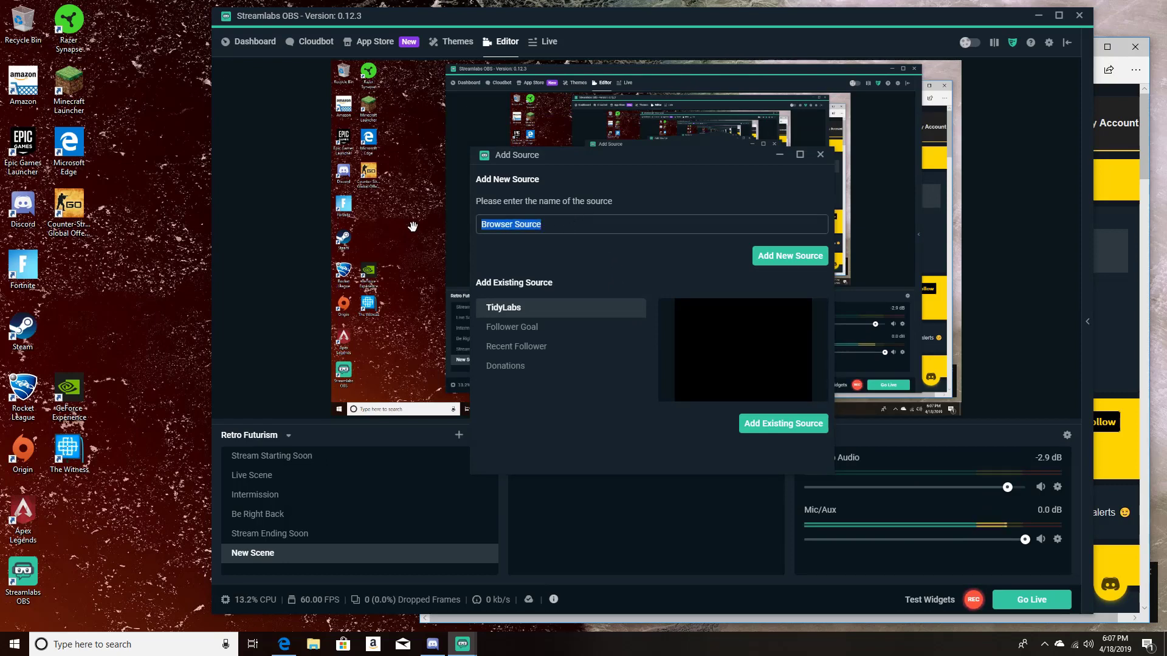
type("test")
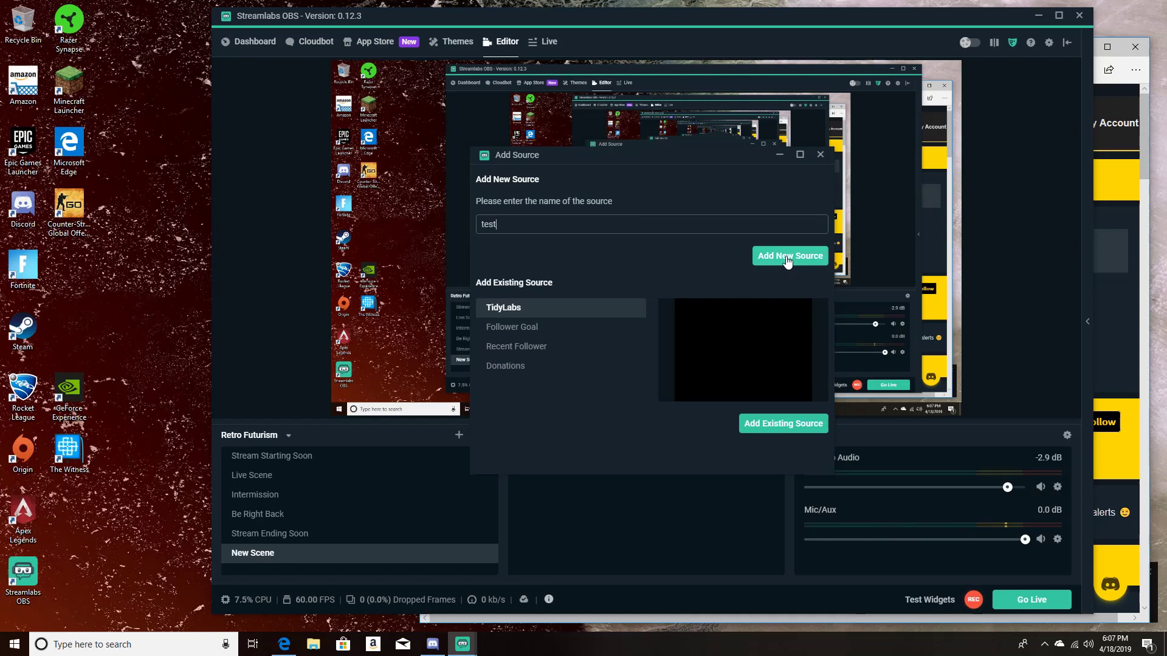
left_click(788, 258)
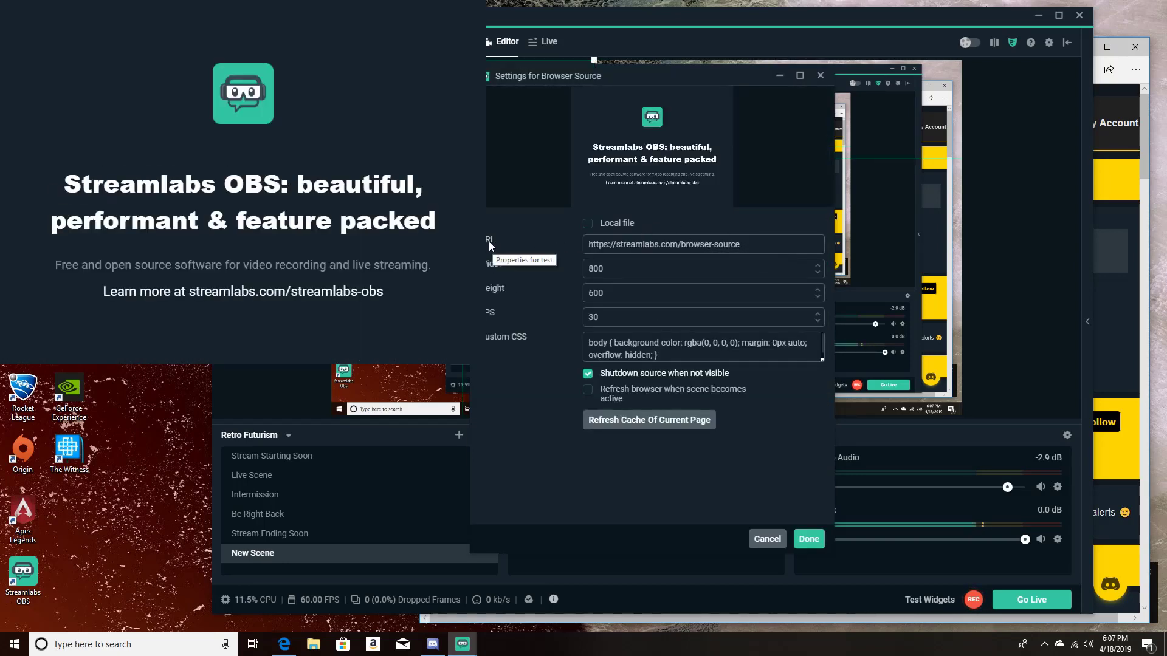
Step: Replace the "test" browser source's default URL with the copied alerts widget URL, including its private key, and finish its settings
left_click_drag(761, 243, 573, 254)
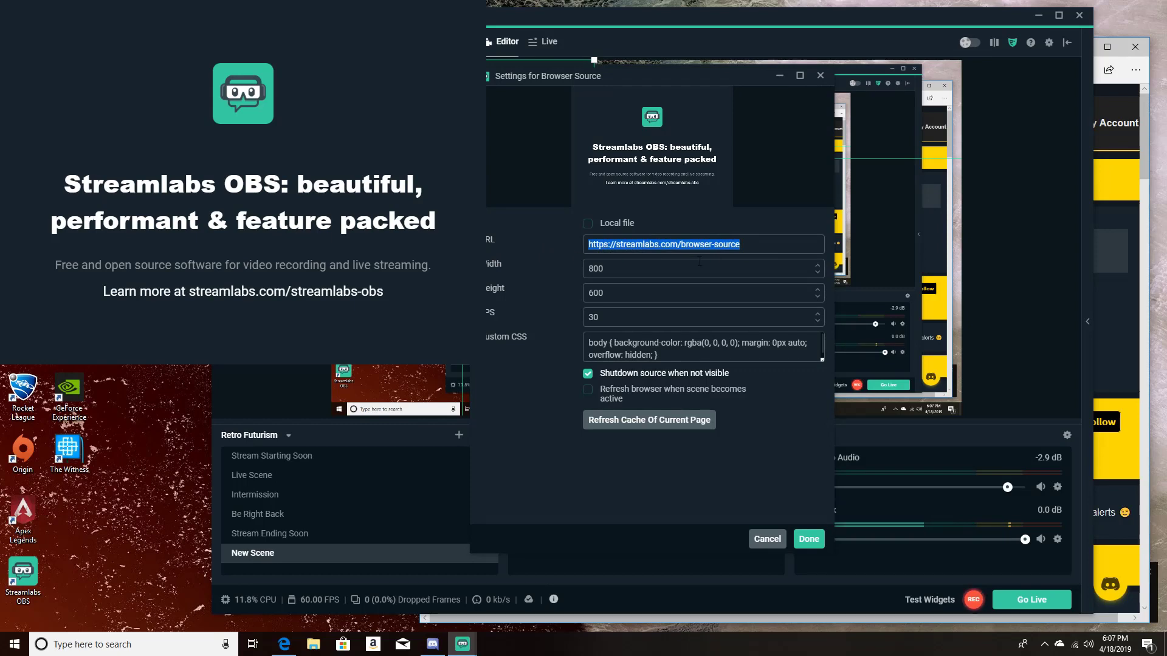
key("ctrl+v")
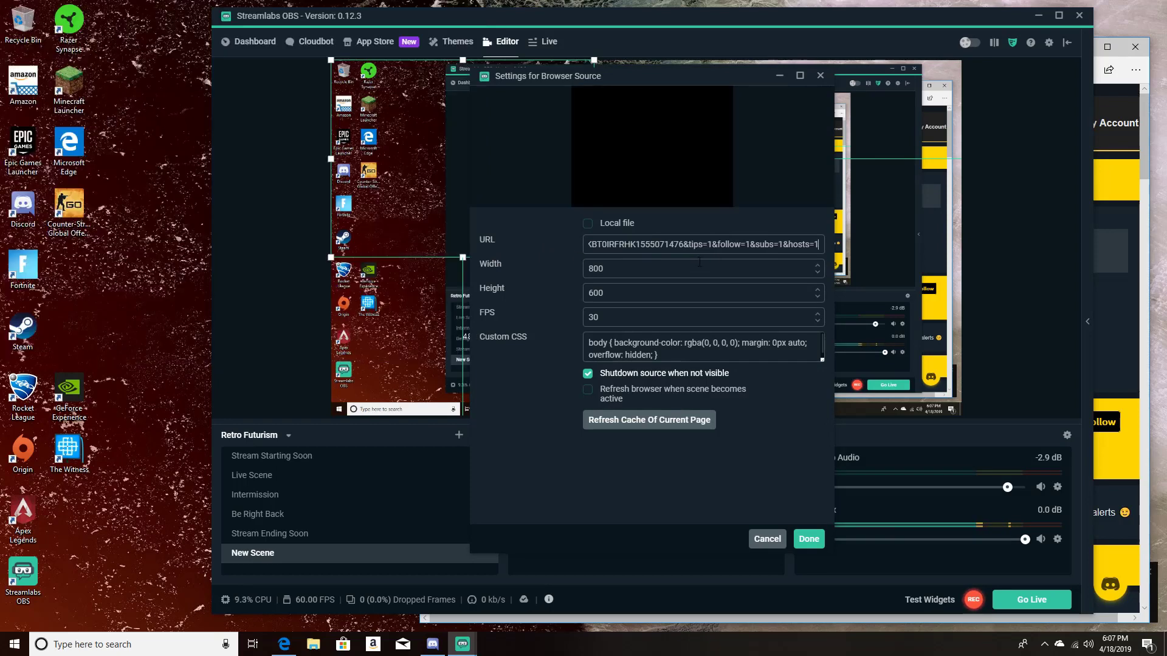
left_click(809, 540)
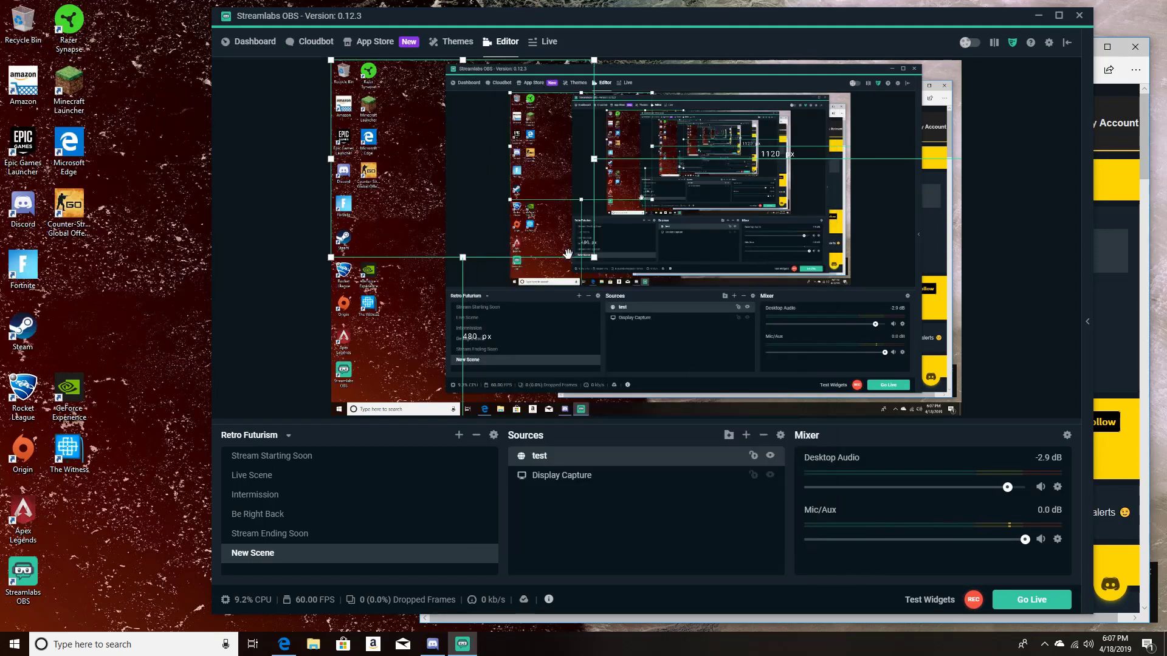
Step: Shrink the "test" source and place it near the canvas's left edge, about 437 px from the top and 284 px from the bottom
left_click_drag(562, 309, 561, 309)
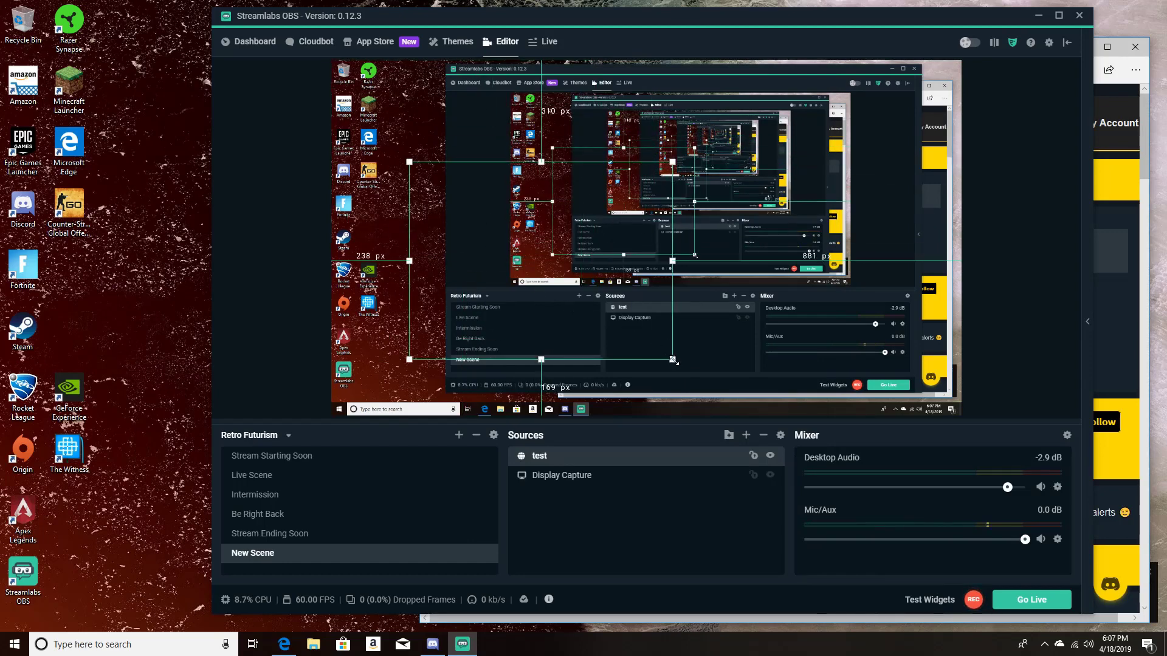
left_click_drag(674, 361, 568, 282)
left_click_drag(515, 226, 443, 267)
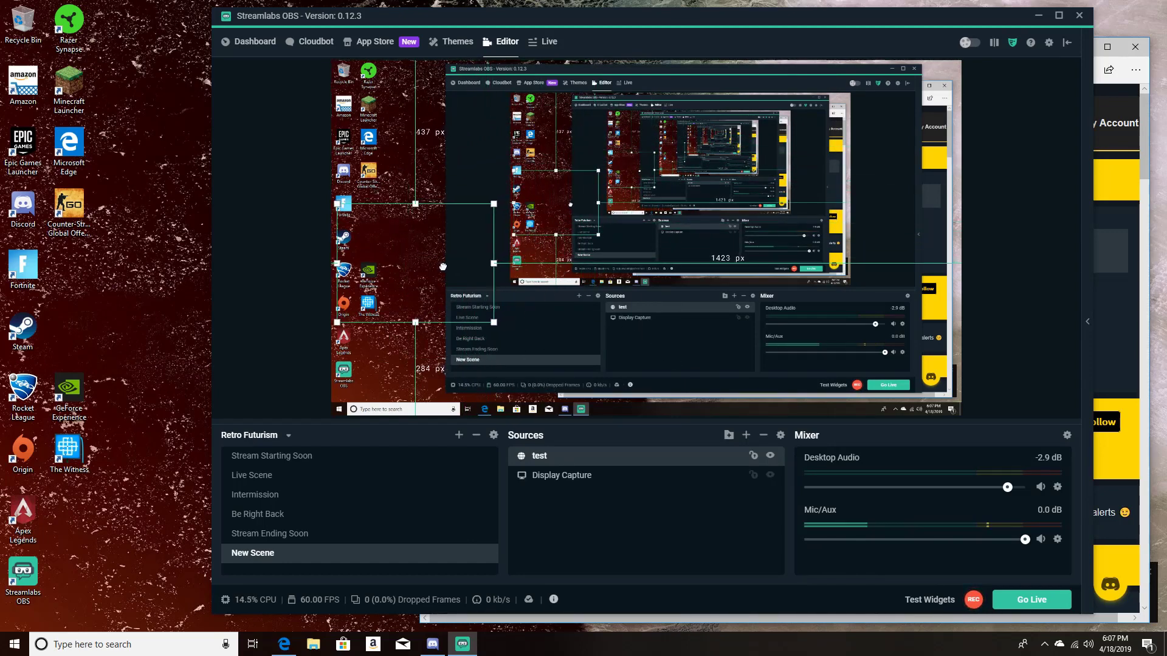
Step: Switch to the TidyLabs browser window, place it so the desktop's left side stays uncovered, and send test lemon, ice cream and diamond alerts
left_click(1110, 345)
left_click_drag(1048, 43, 1148, 36)
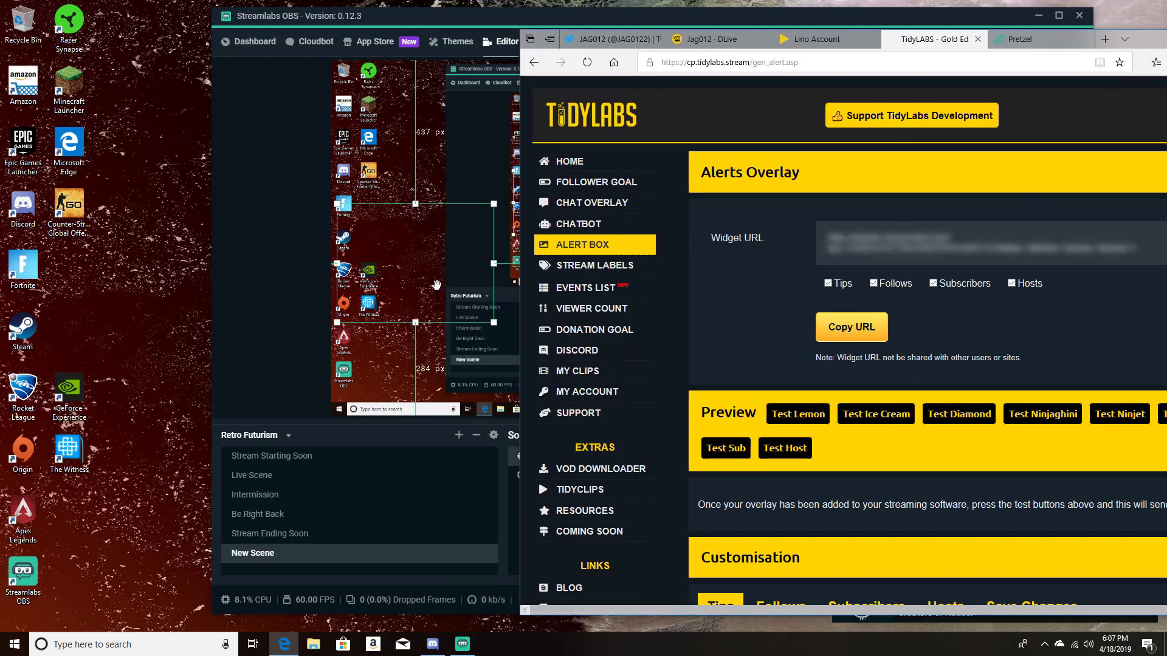
left_click(799, 415)
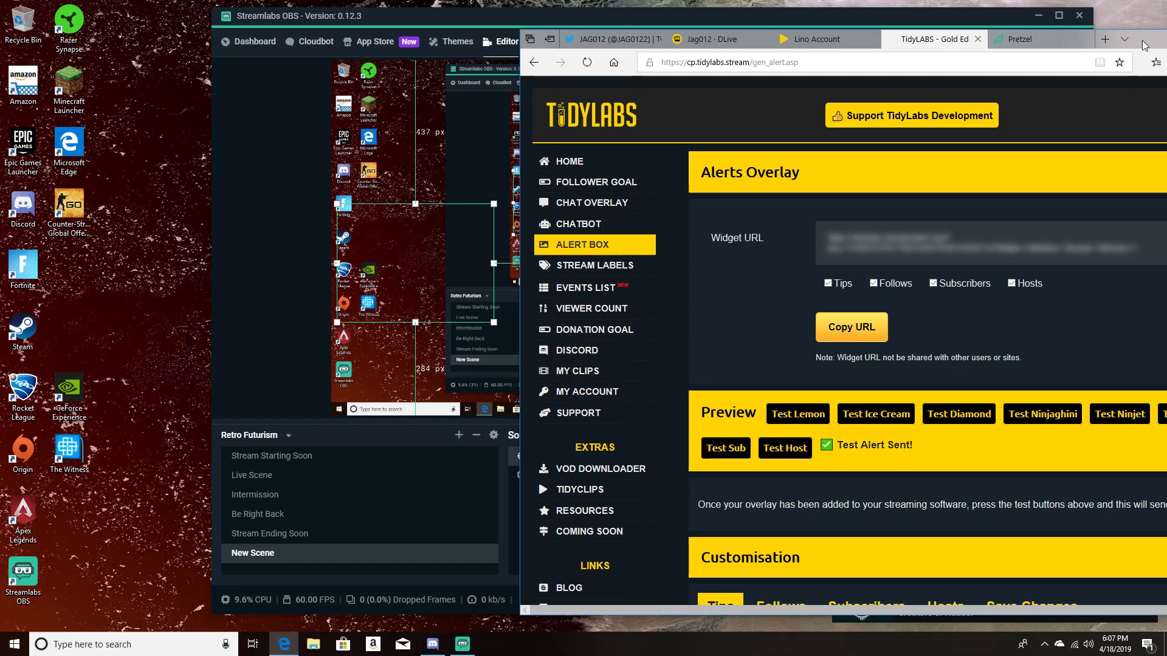
left_click_drag(1152, 38, 1073, 42)
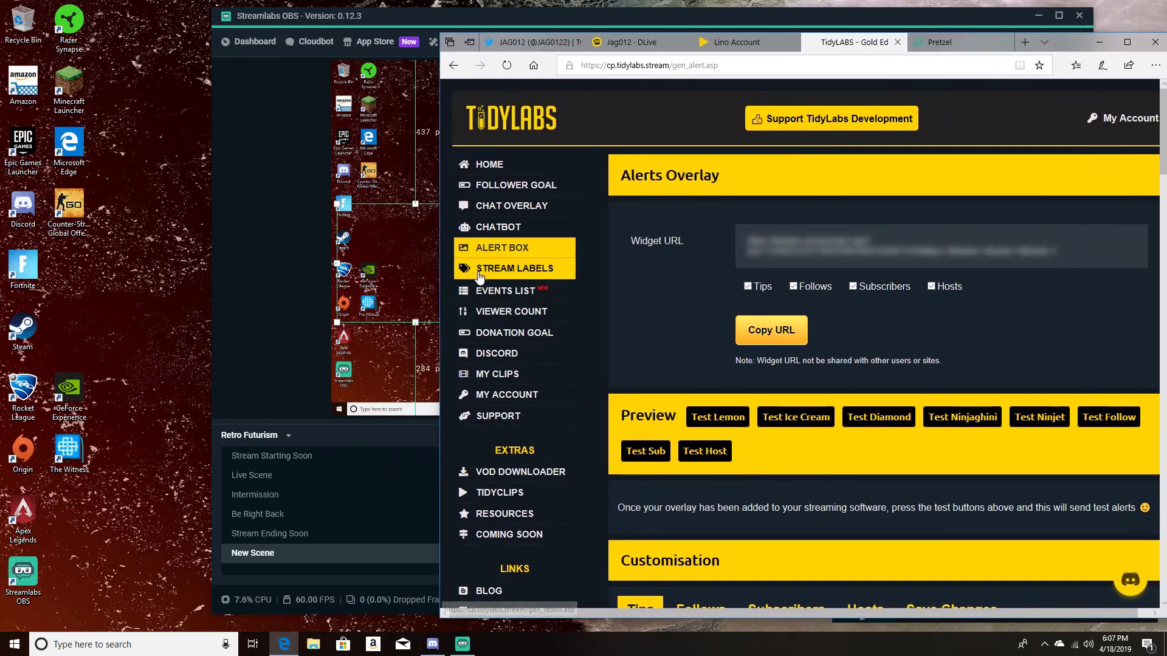
left_click(826, 416)
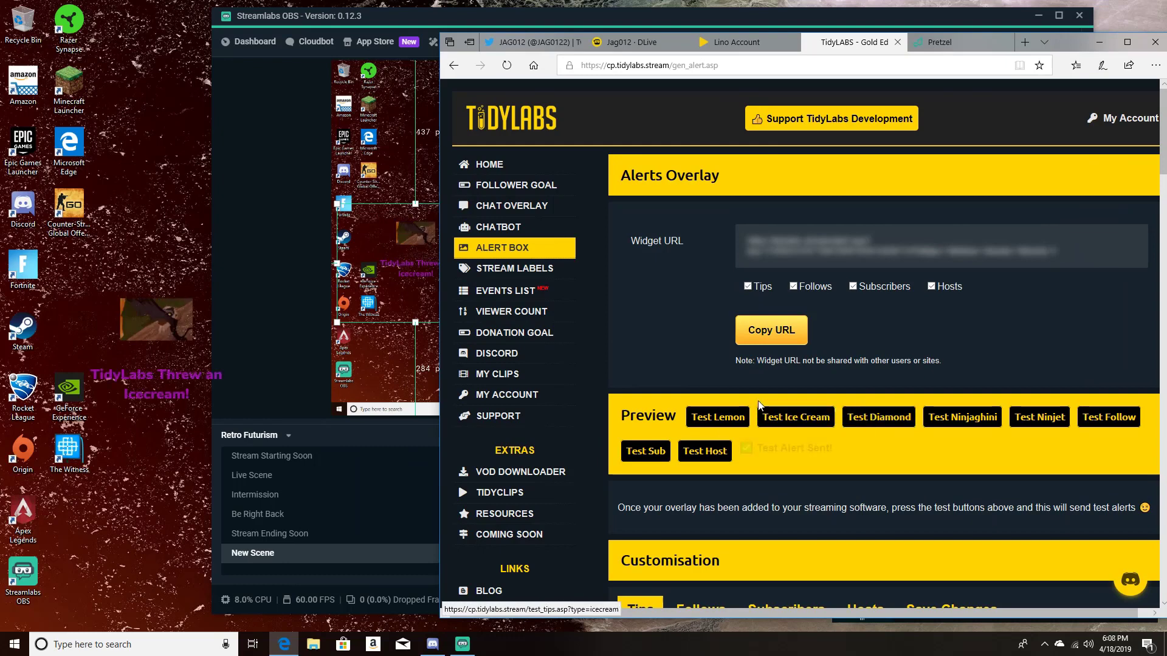
left_click(887, 422)
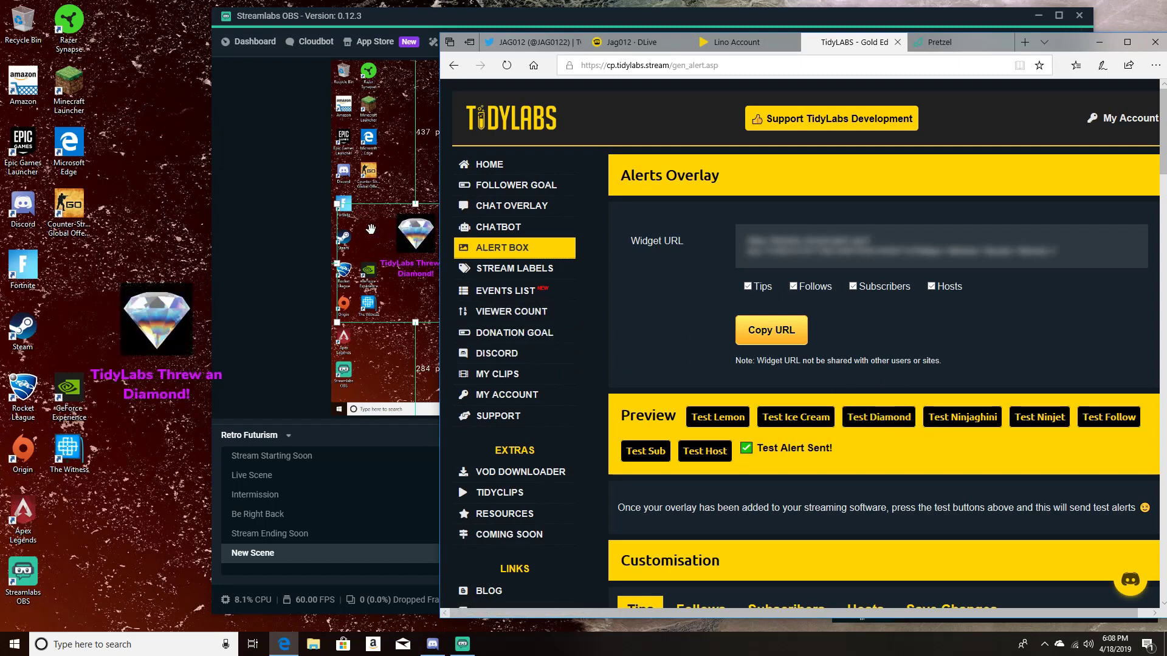
Step: Open TidyLabs' Stream Labels page, look through the available labels, and copy the Latest Follower Label URL
left_click(547, 275)
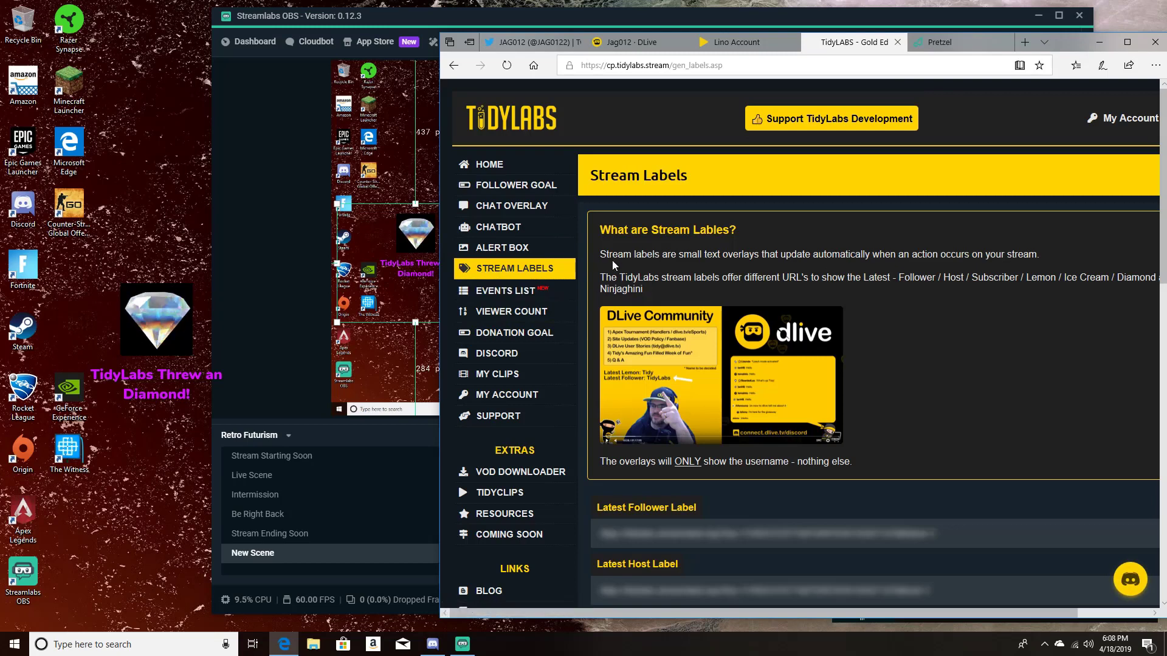
scroll(632, 292, "down", 1)
scroll(643, 313, "down", 2)
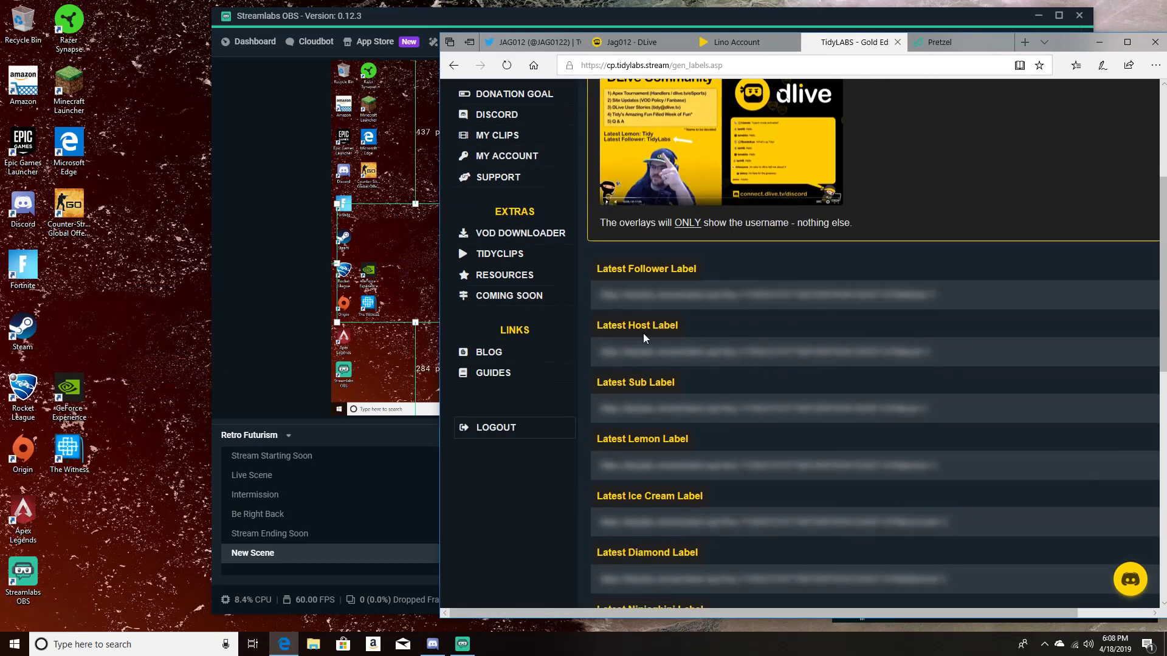
scroll(650, 365, "down", 1)
mouse_move(668, 503)
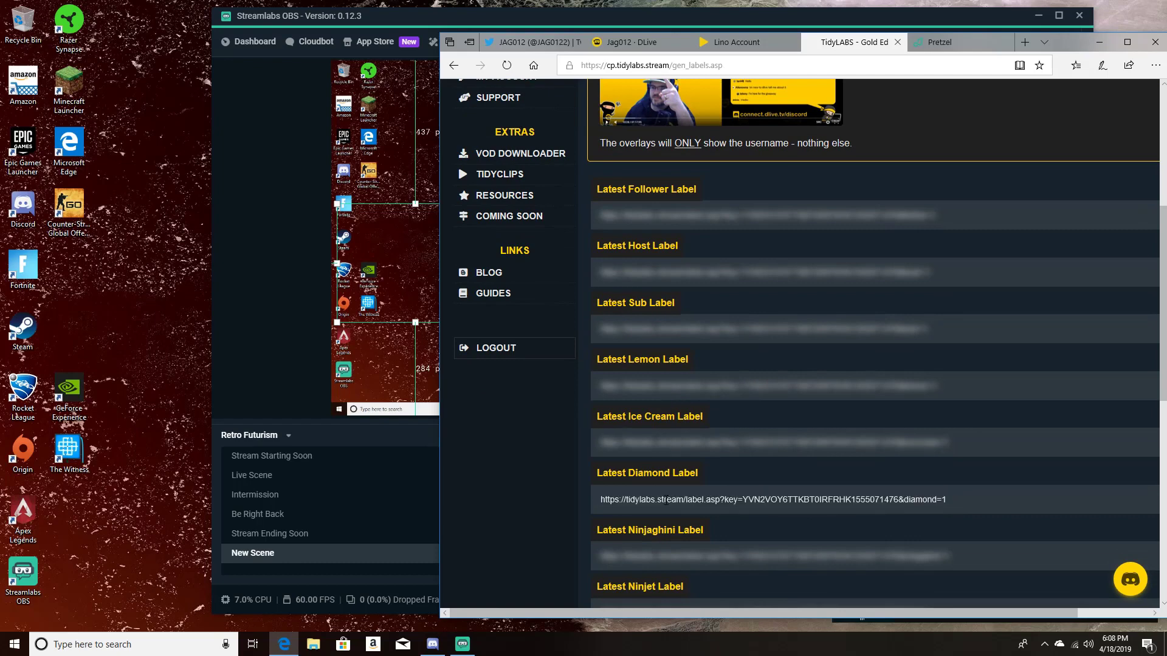
scroll(665, 501, "down", 1)
scroll(666, 494, "up", 2)
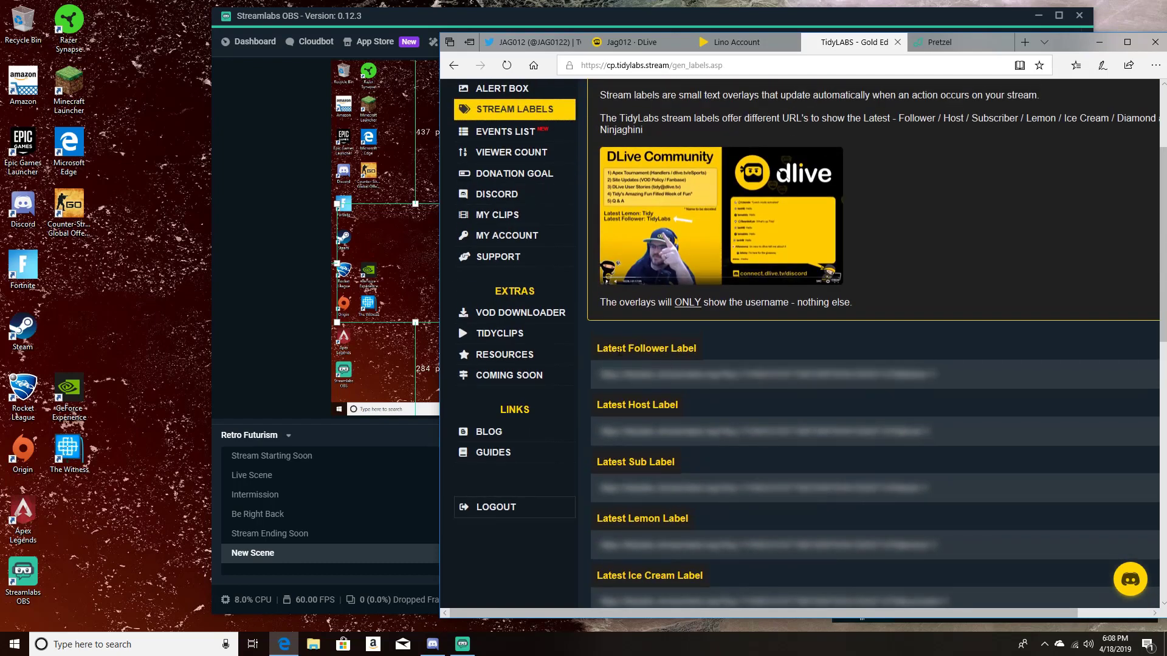
mouse_move(629, 375)
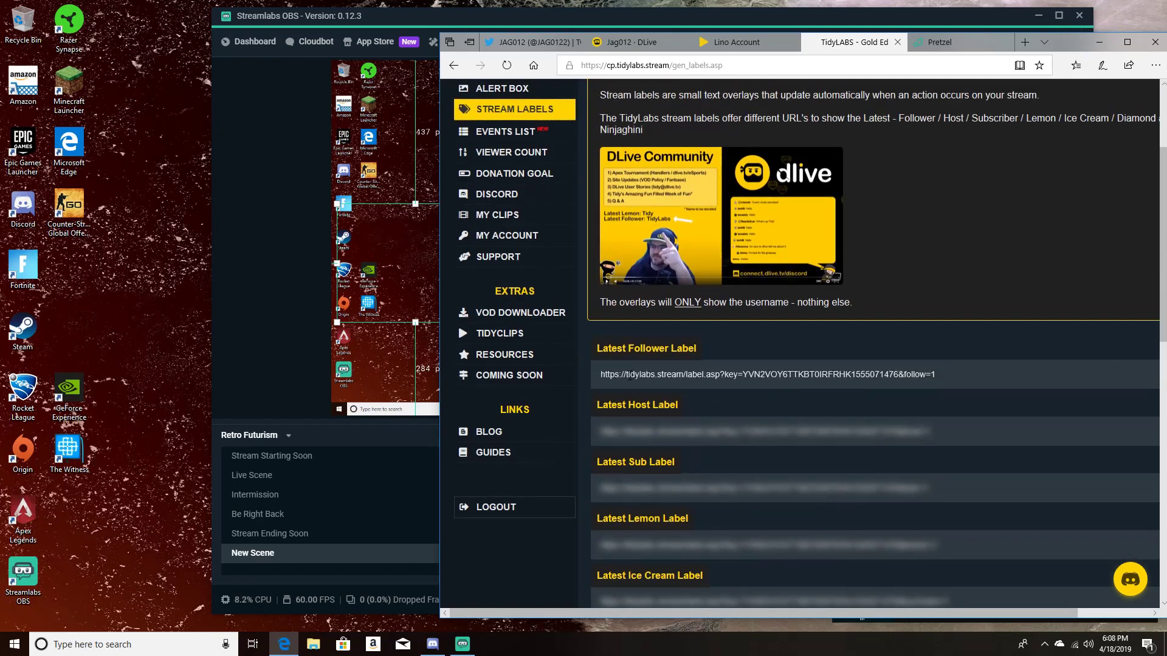
right_click(649, 377)
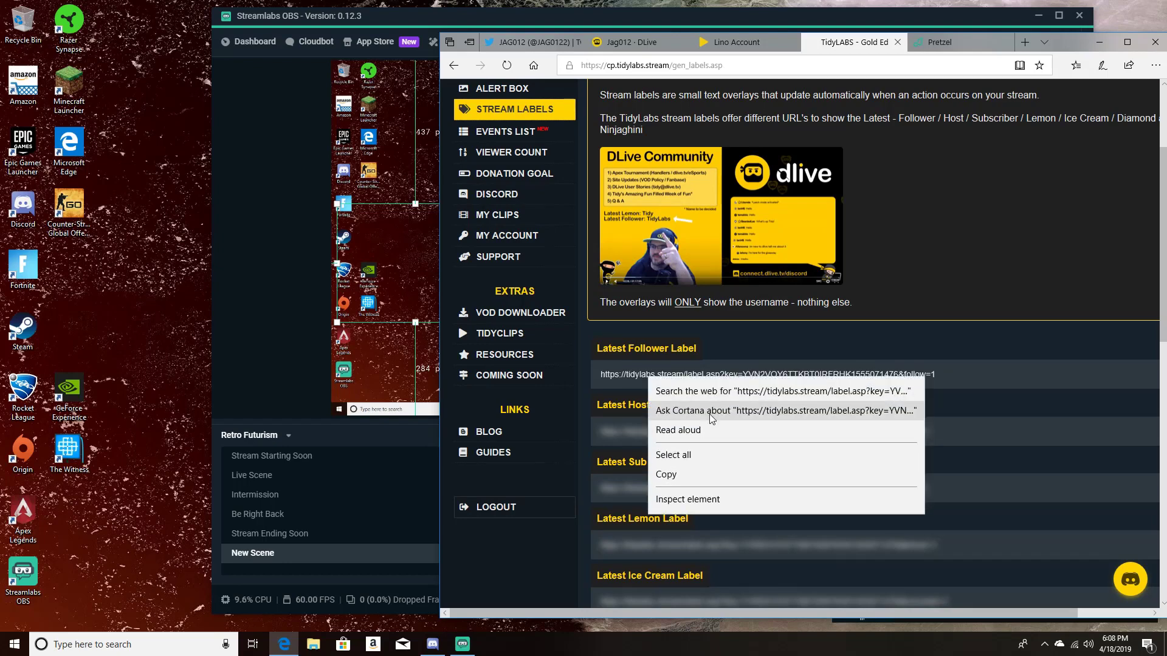
left_click(687, 473)
Step: Switch to Streamlabs OBS and add a new Browser Source named "followers" to New Scene
left_click(293, 378)
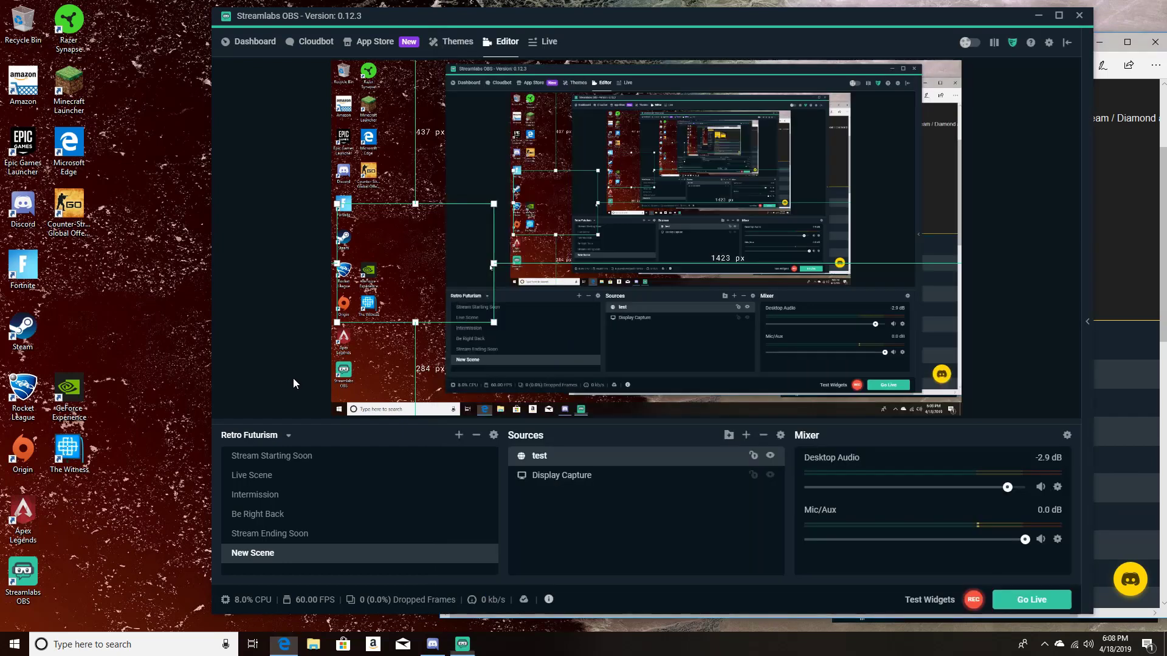
left_click(746, 436)
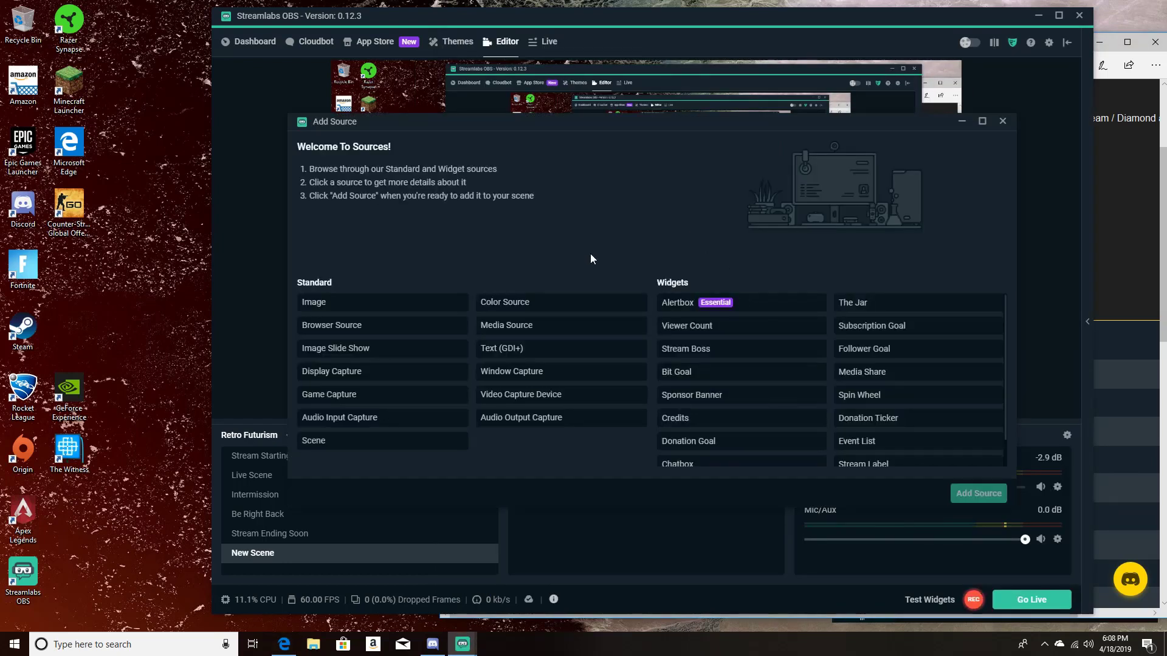
left_click(346, 329)
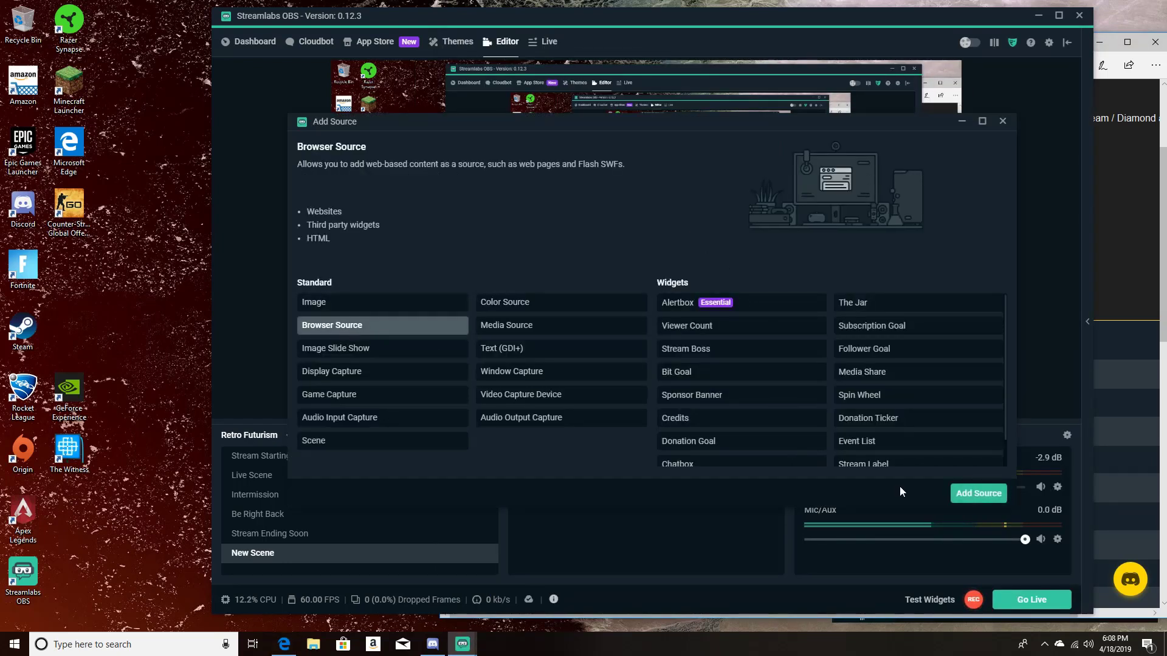
left_click(970, 495)
left_click_drag(501, 225, 456, 223)
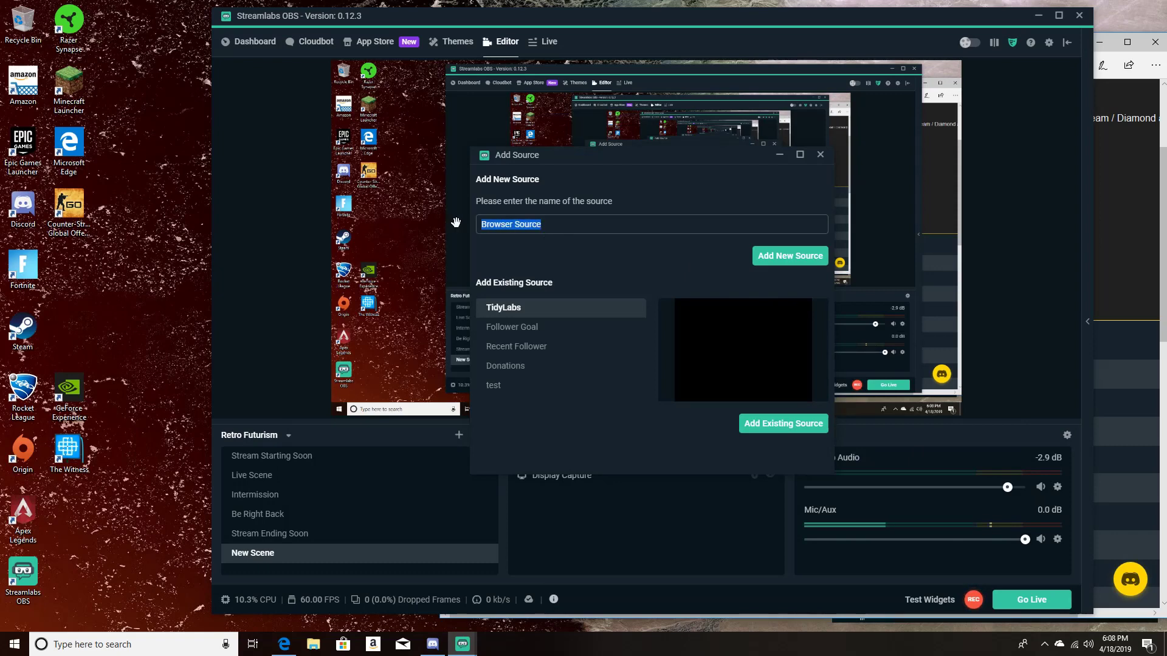
type("followers")
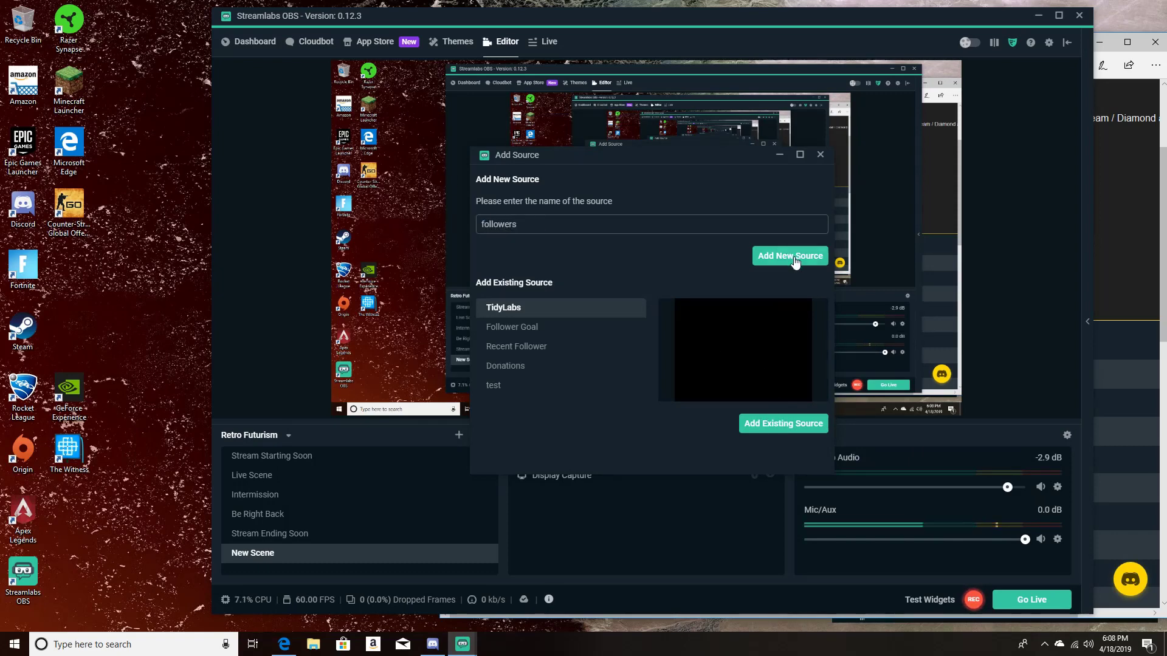
left_click(770, 256)
Step: Replace the "followers" source's default URL with the copied Latest Follower Label URL, including its private key, and finish its settings
left_click_drag(745, 244, 496, 231)
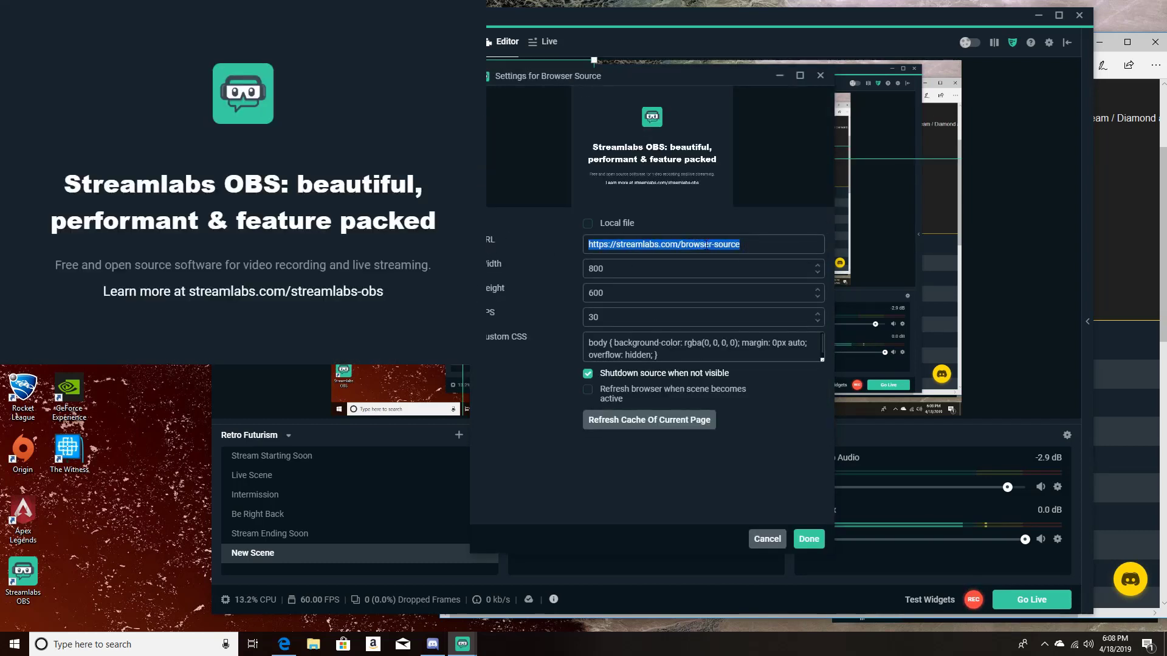
key("ctrl+v")
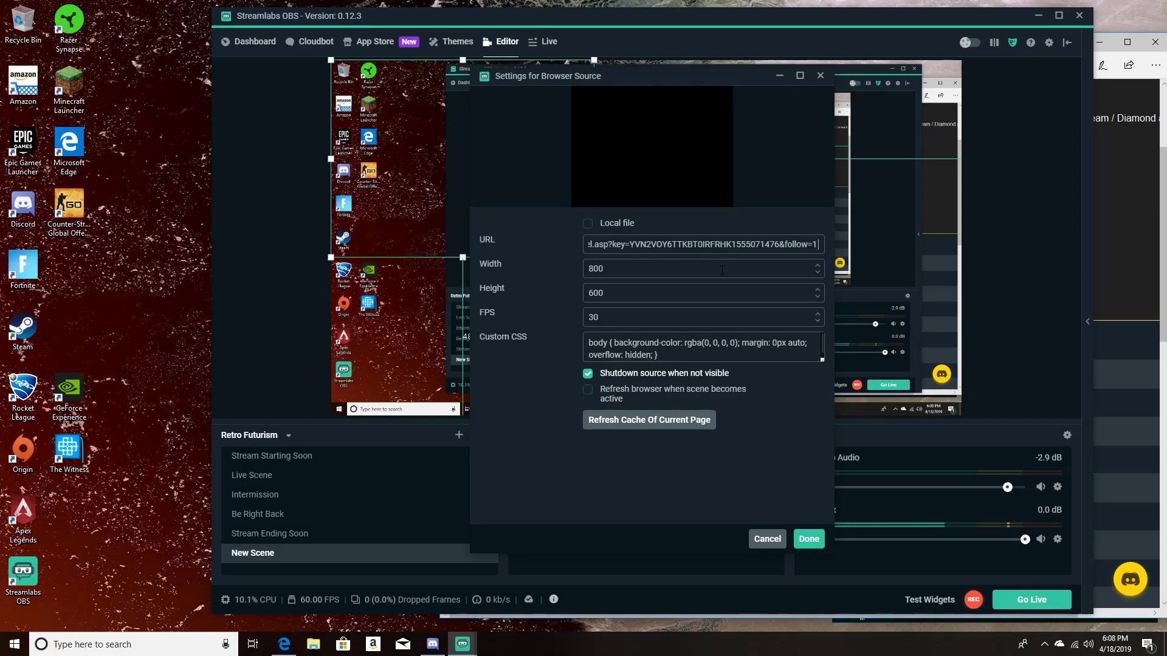
left_click(810, 540)
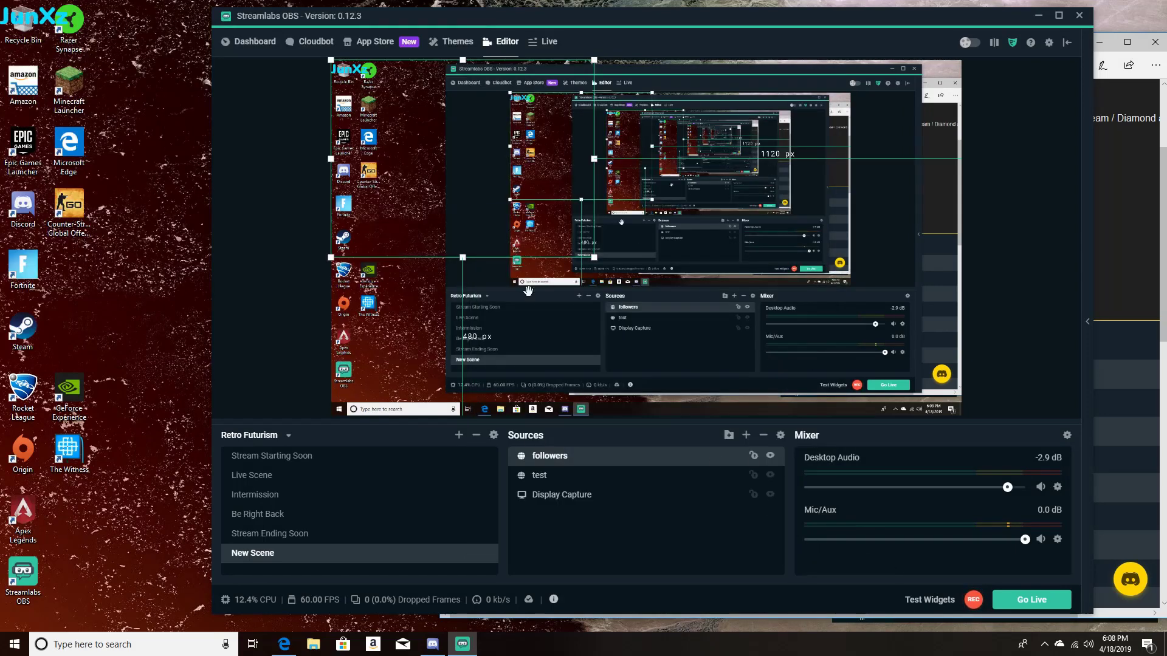
Step: Resize the "followers" source and place it in the canvas's upper-left area, about 221 px from the top and 418 px from the bottom
left_click_drag(679, 329, 709, 326)
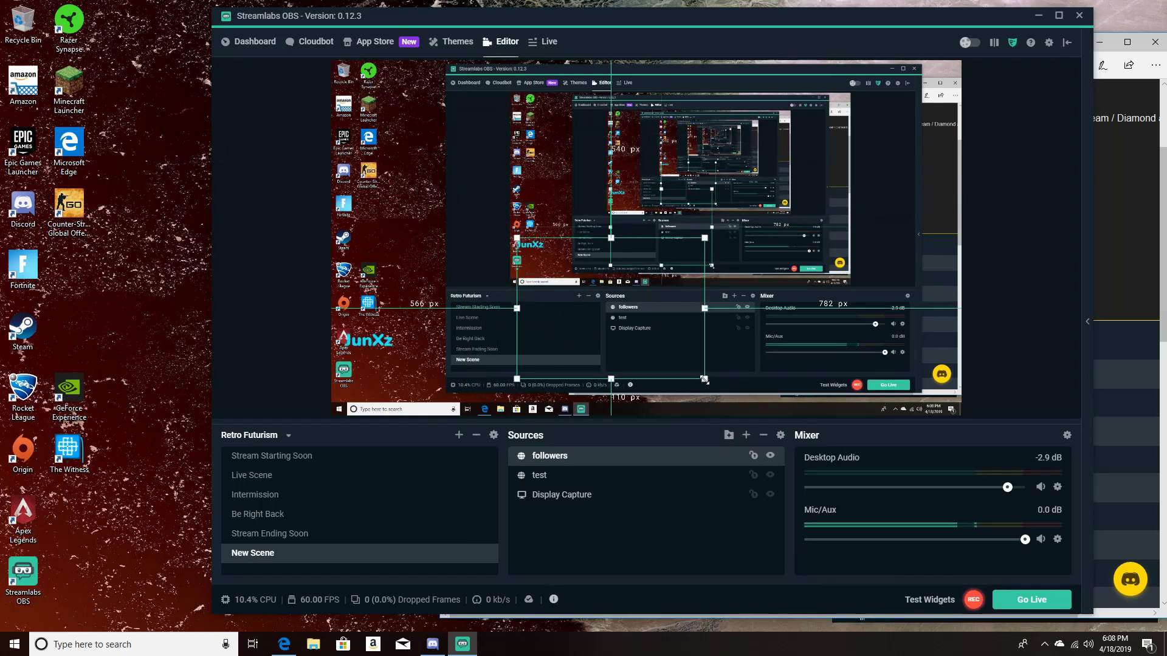
left_click_drag(705, 379, 653, 338)
left_click_drag(577, 283, 452, 177)
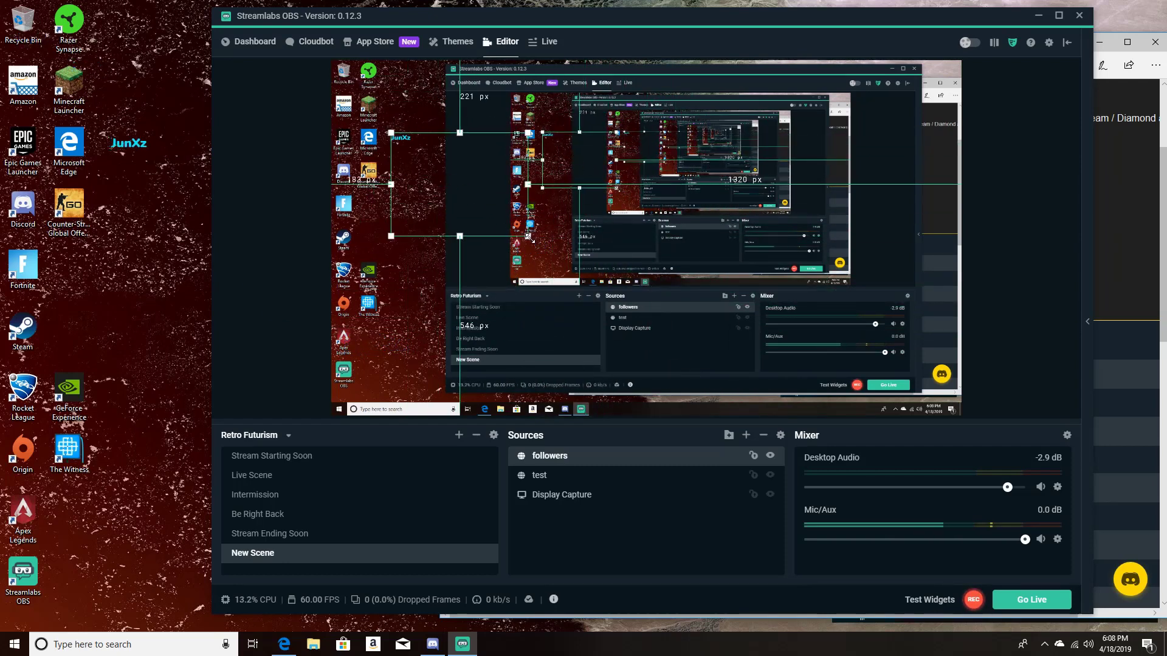
left_click_drag(529, 237, 583, 278)
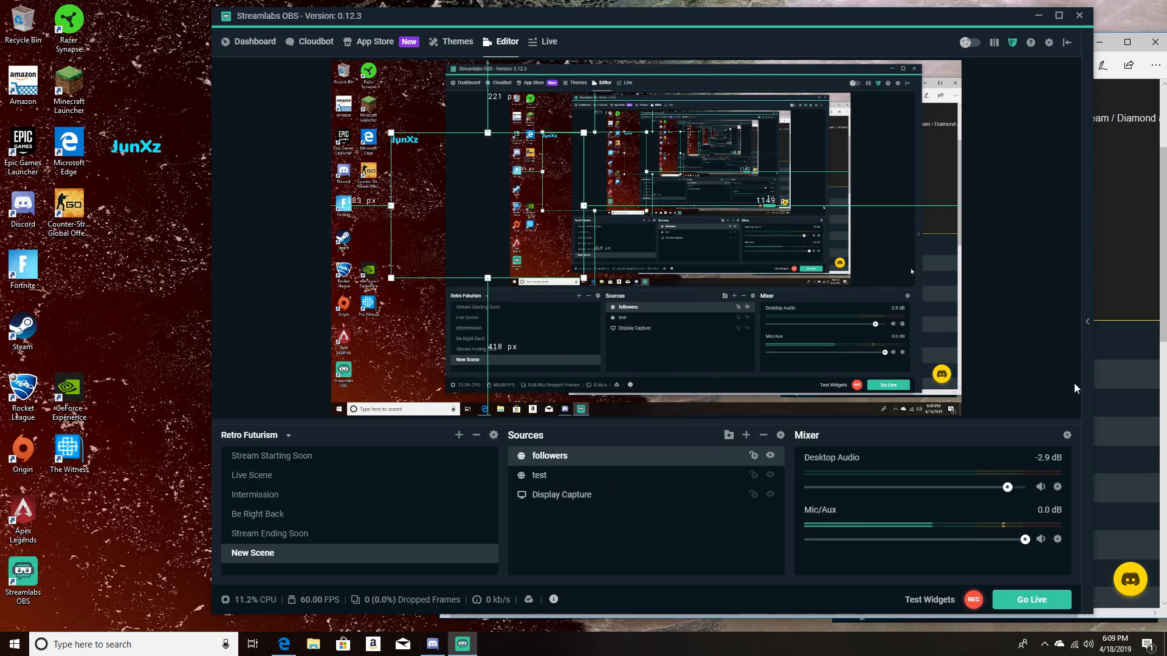
Step: Switch back to the TidyLabs browser window, move it over the streaming software, and review the Stream Labels page's label URLs
left_click(1135, 235)
left_click_drag(1059, 39, 824, 18)
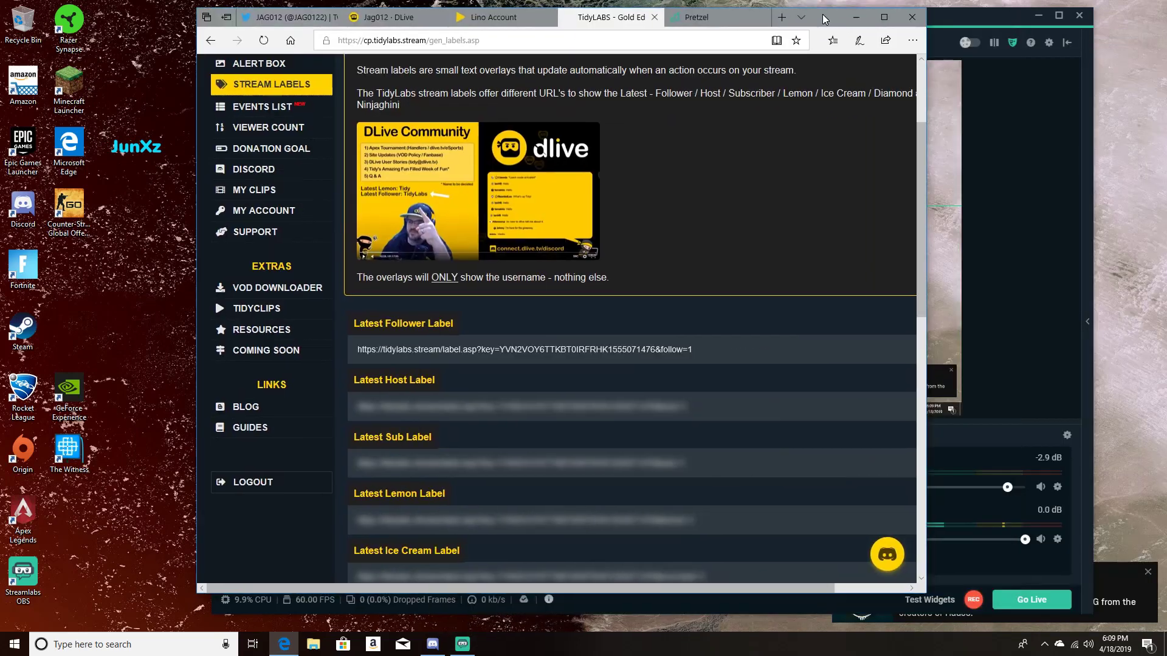
scroll(552, 241, "down", 3)
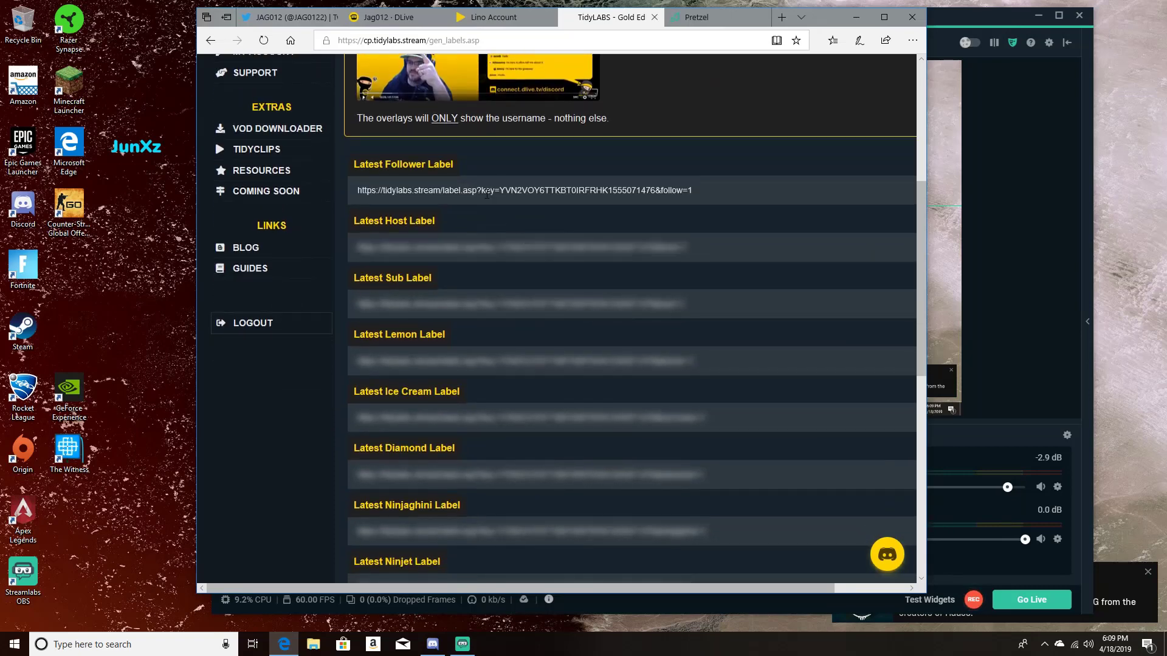
scroll(558, 237, "up", 5)
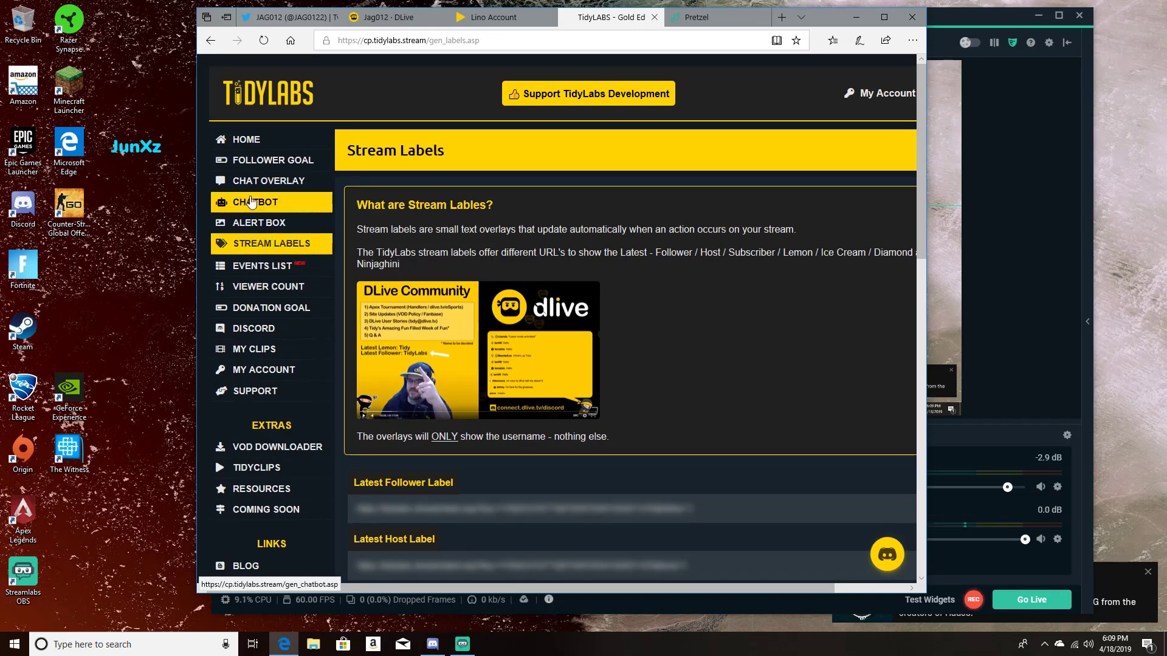
Step: Open the Follower Goal page and examine its widget URL, progress bar preview, follower goal, goal colour and text colour settings
left_click(232, 158)
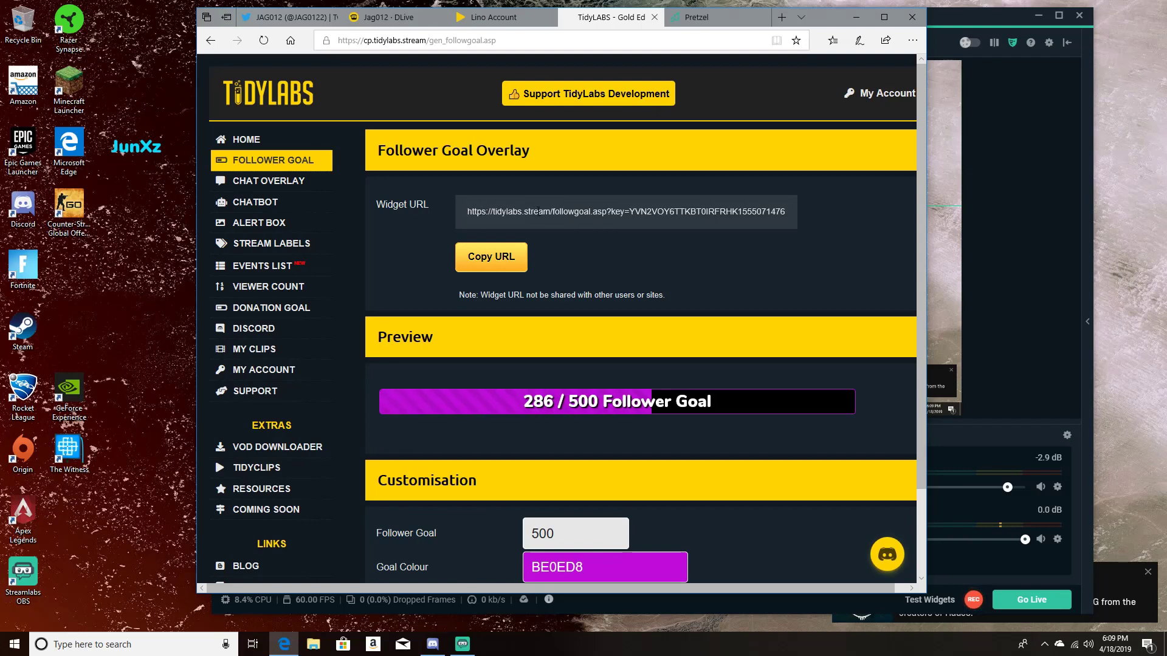
scroll(583, 528, "down", 1)
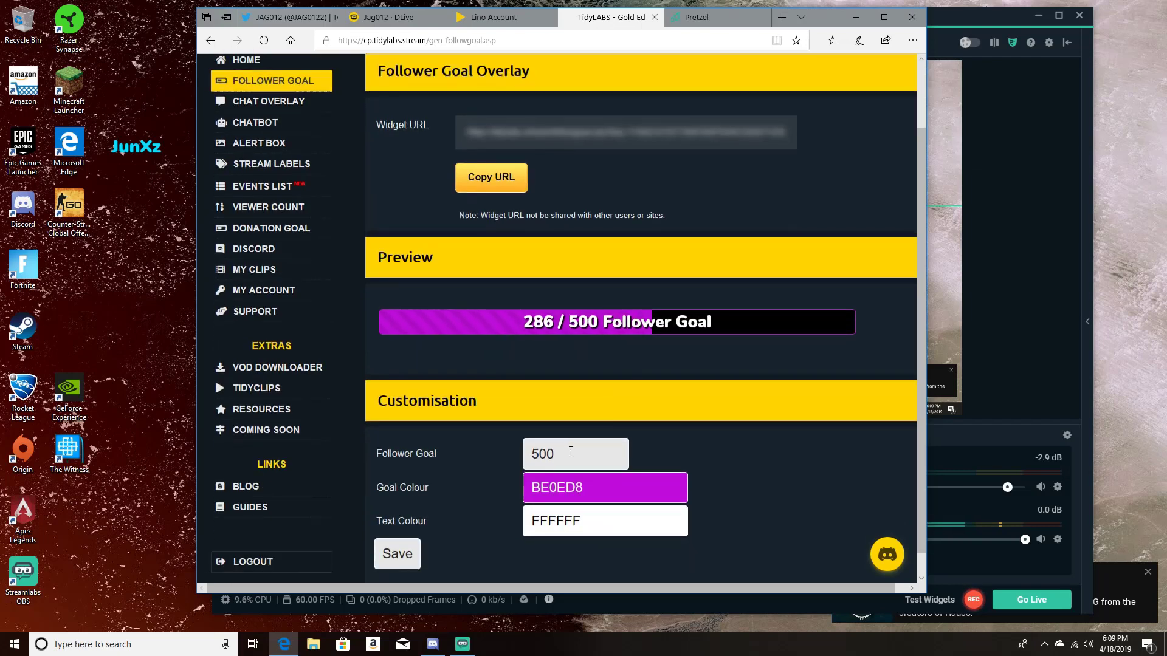
scroll(539, 457, "down", 1)
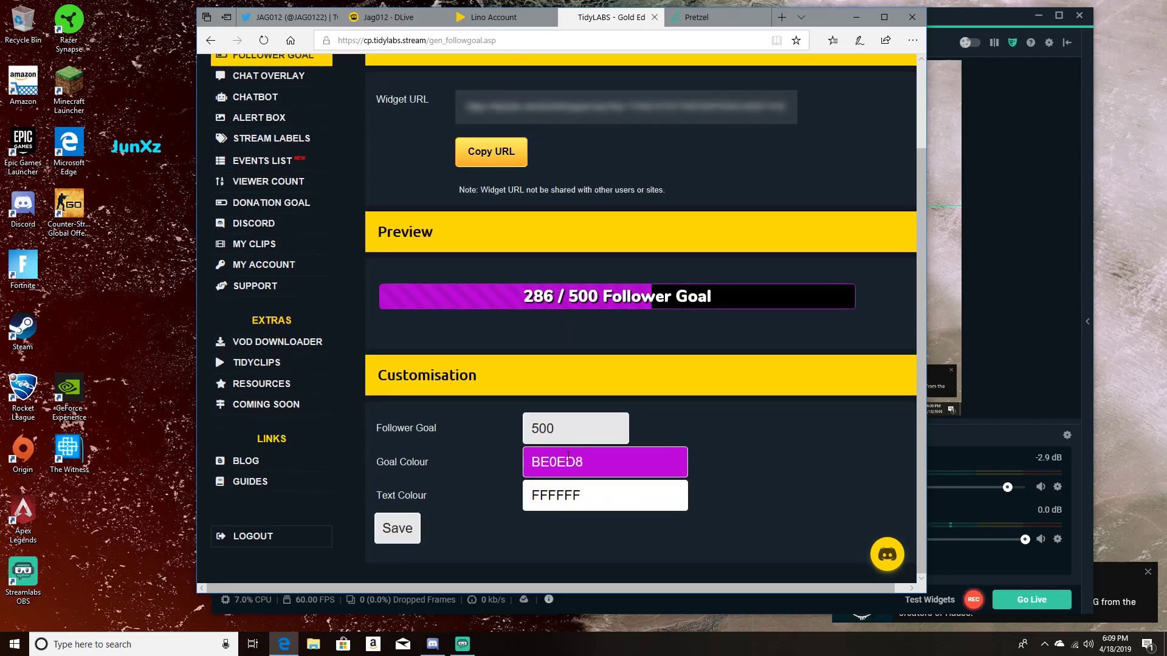
scroll(569, 444, "up", 2)
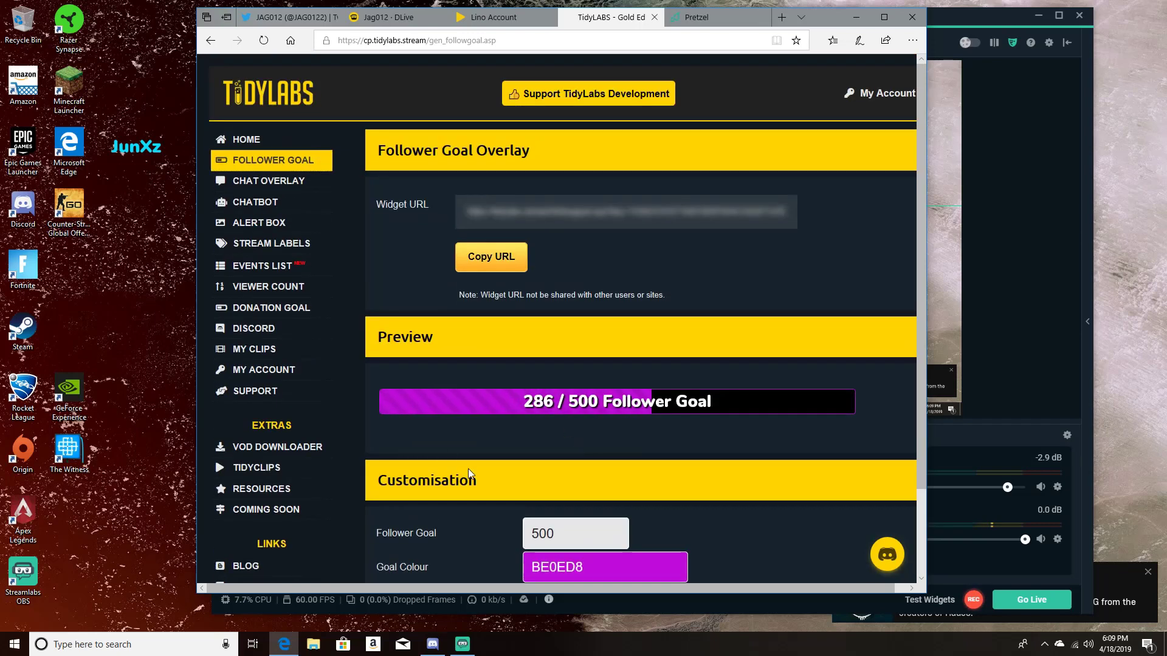
scroll(468, 469, "down", 2)
scroll(465, 523, "up", 2)
mouse_move(615, 216)
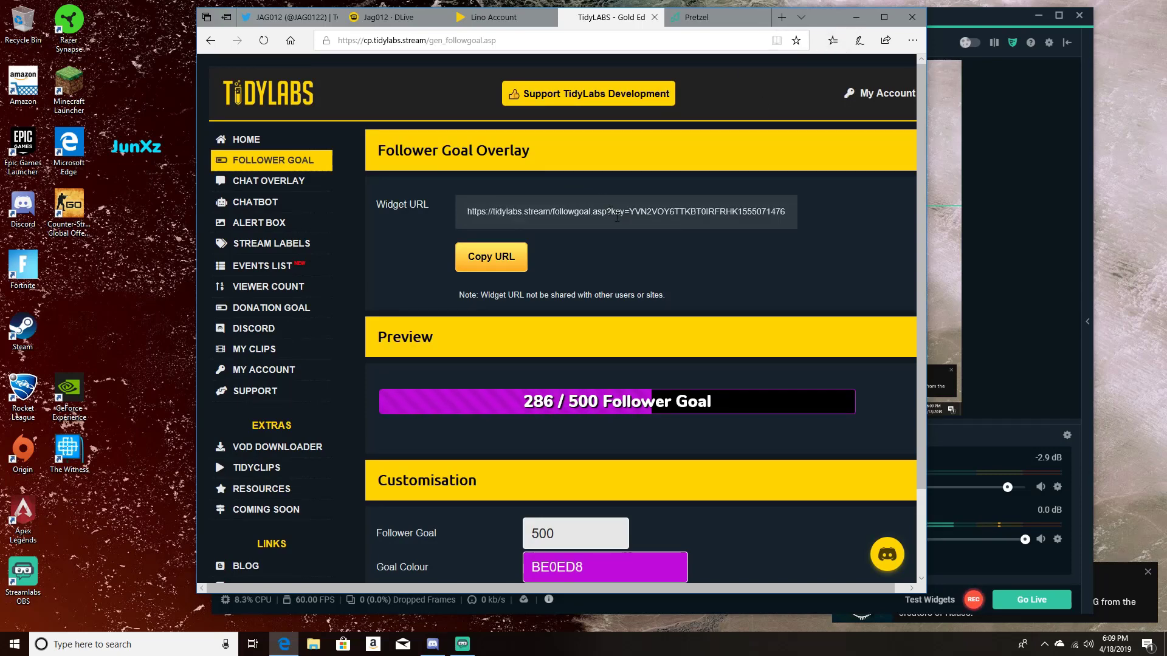